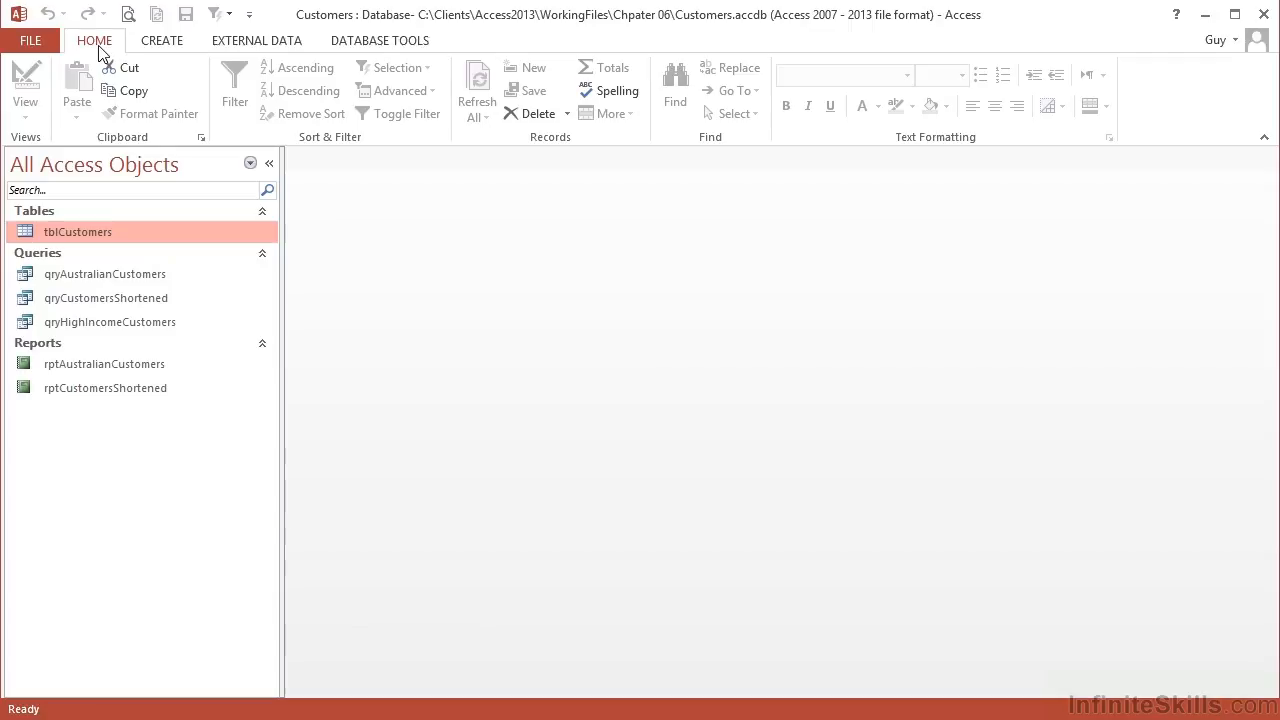
Start a new report with the Report Wizard, using the query qryHighIncomeCustomers as its source.
click(162, 41)
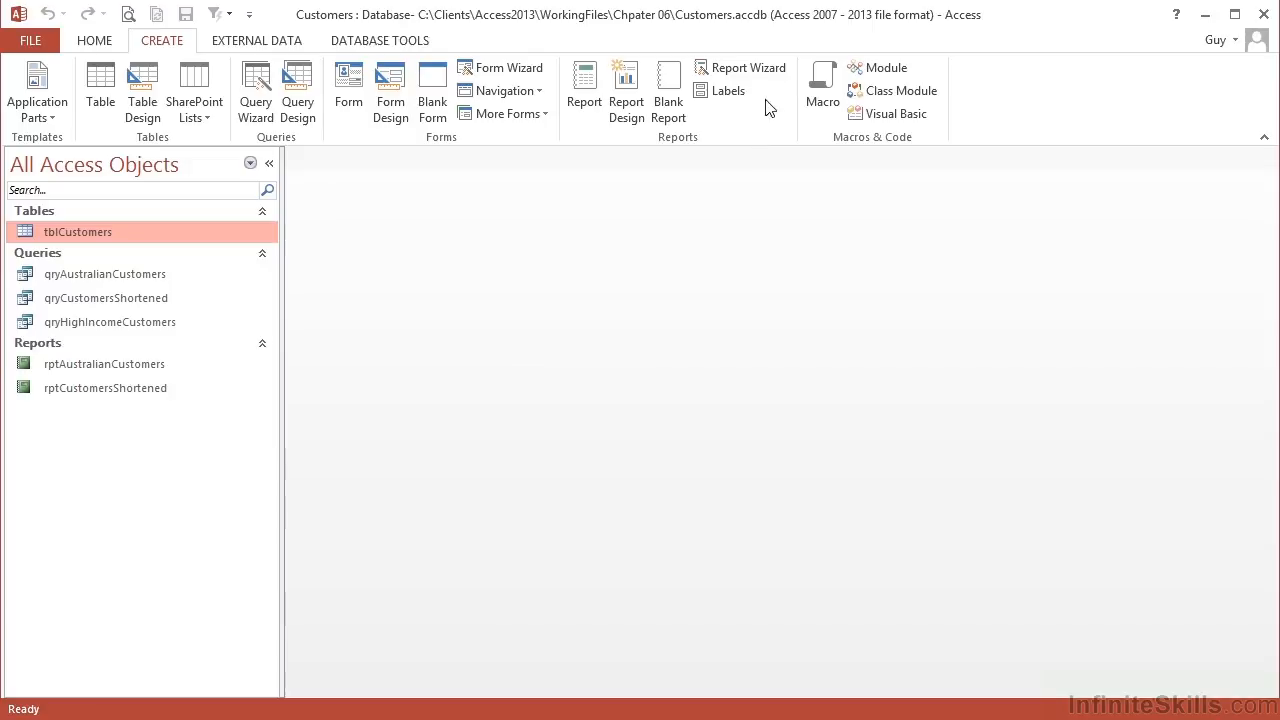
click(748, 69)
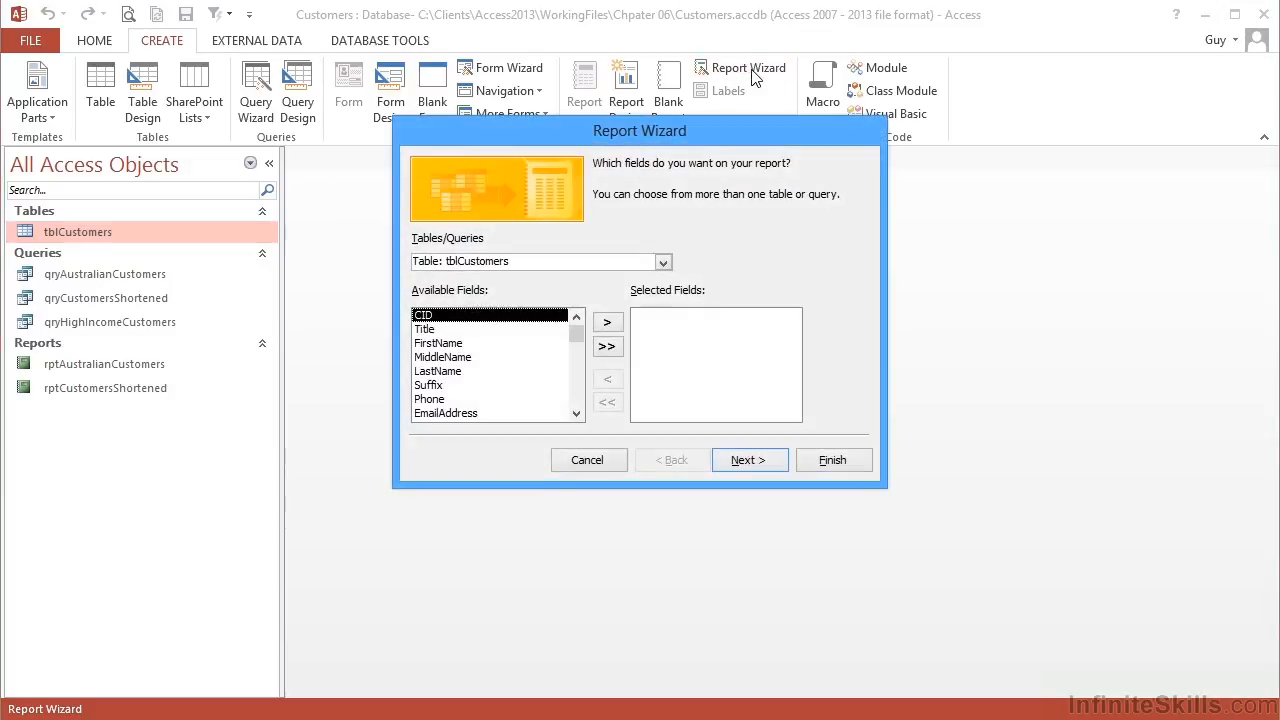
click(663, 262)
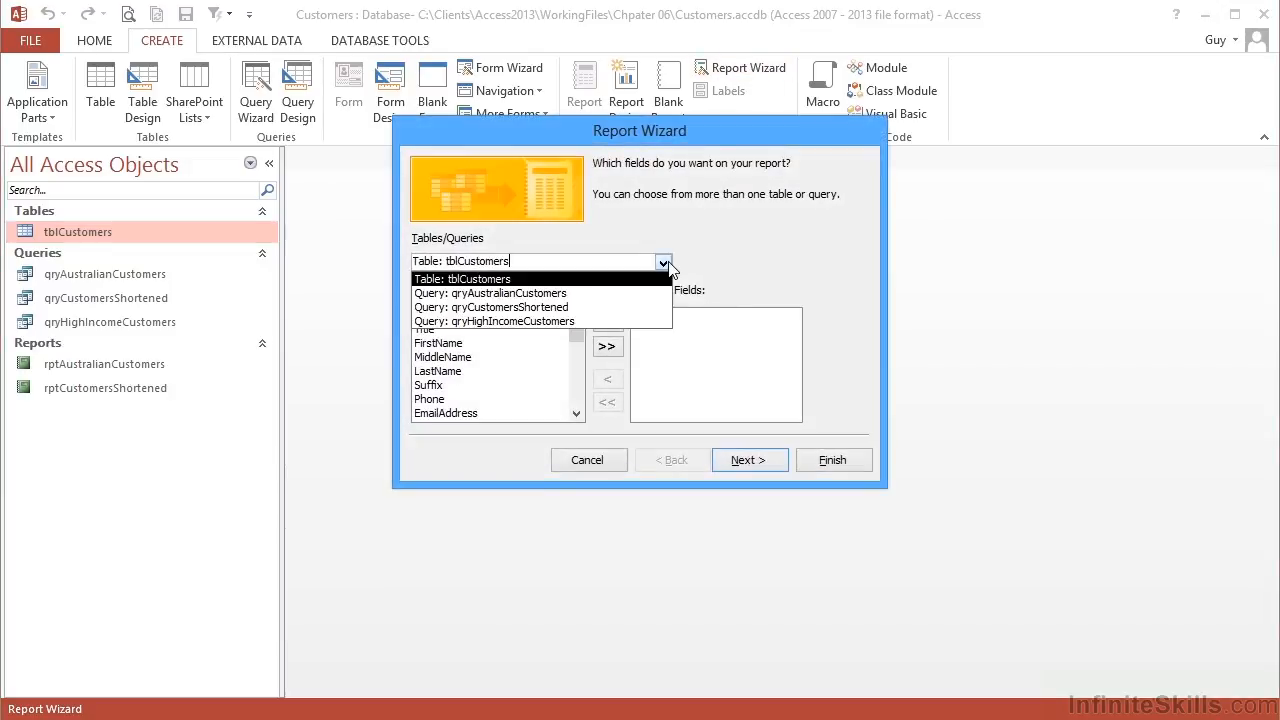
click(533, 321)
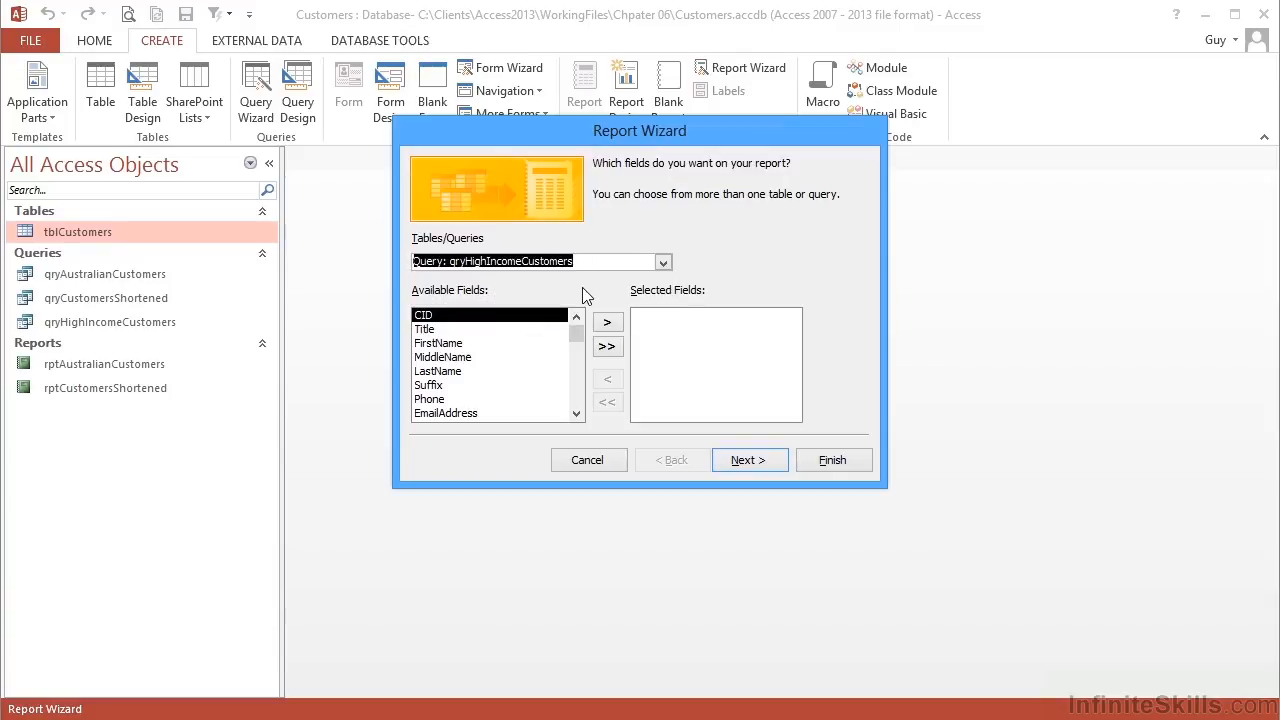
Add the fields FirstName, LastName, EmailAddress, CountryRegionName and TotalPurchaseYTD to the report and continue to the grouping options.
double_click(447, 344)
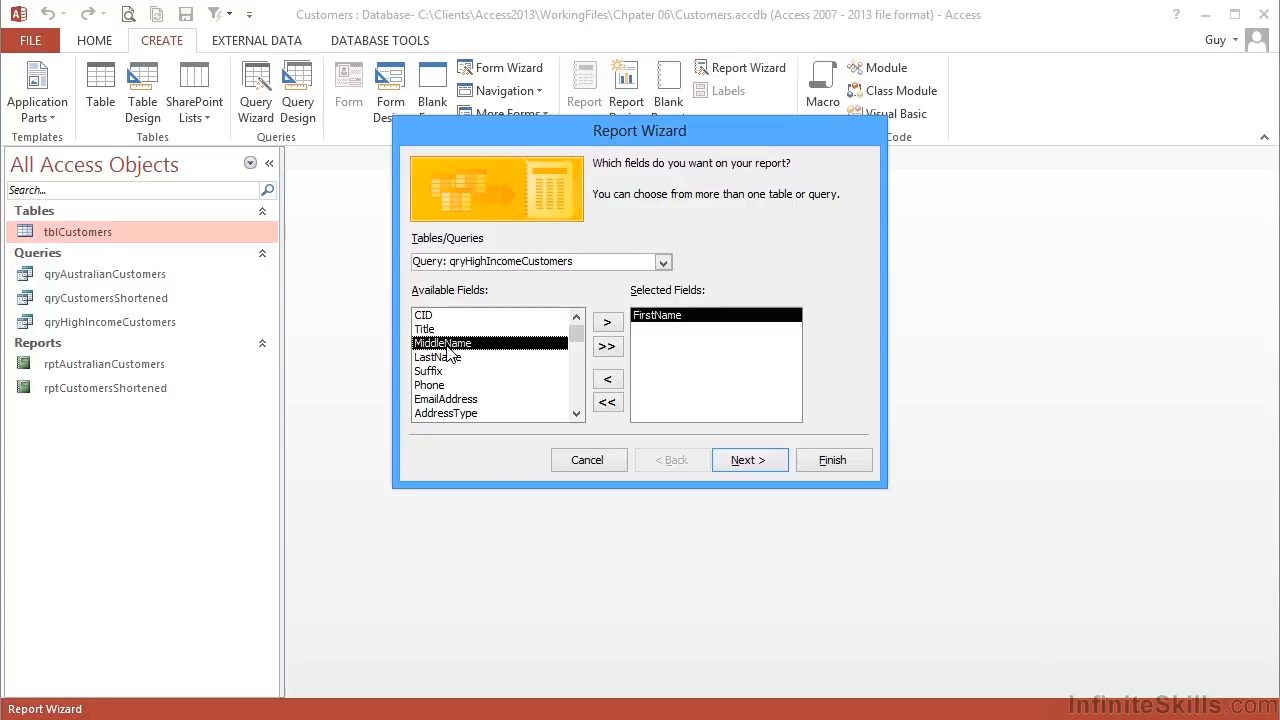
double_click(453, 357)
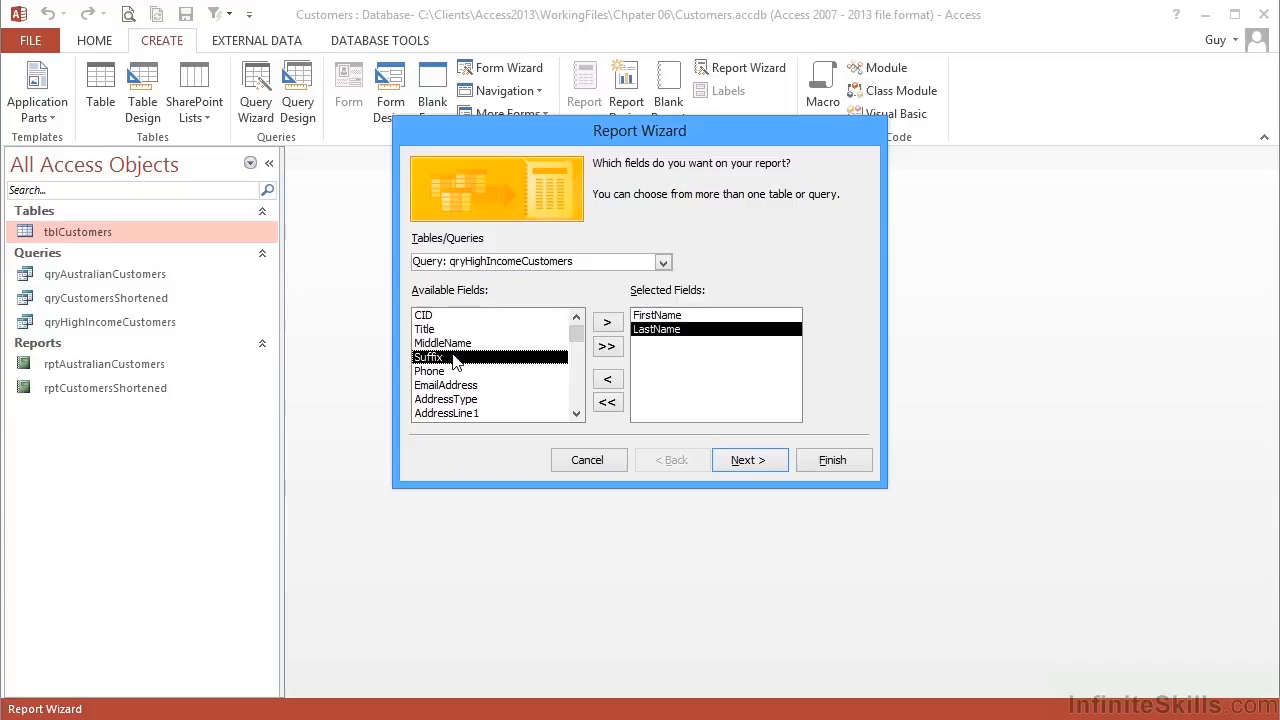
double_click(470, 385)
click(576, 414)
click(576, 414)
click(576, 414)
click(576, 414)
click(576, 414)
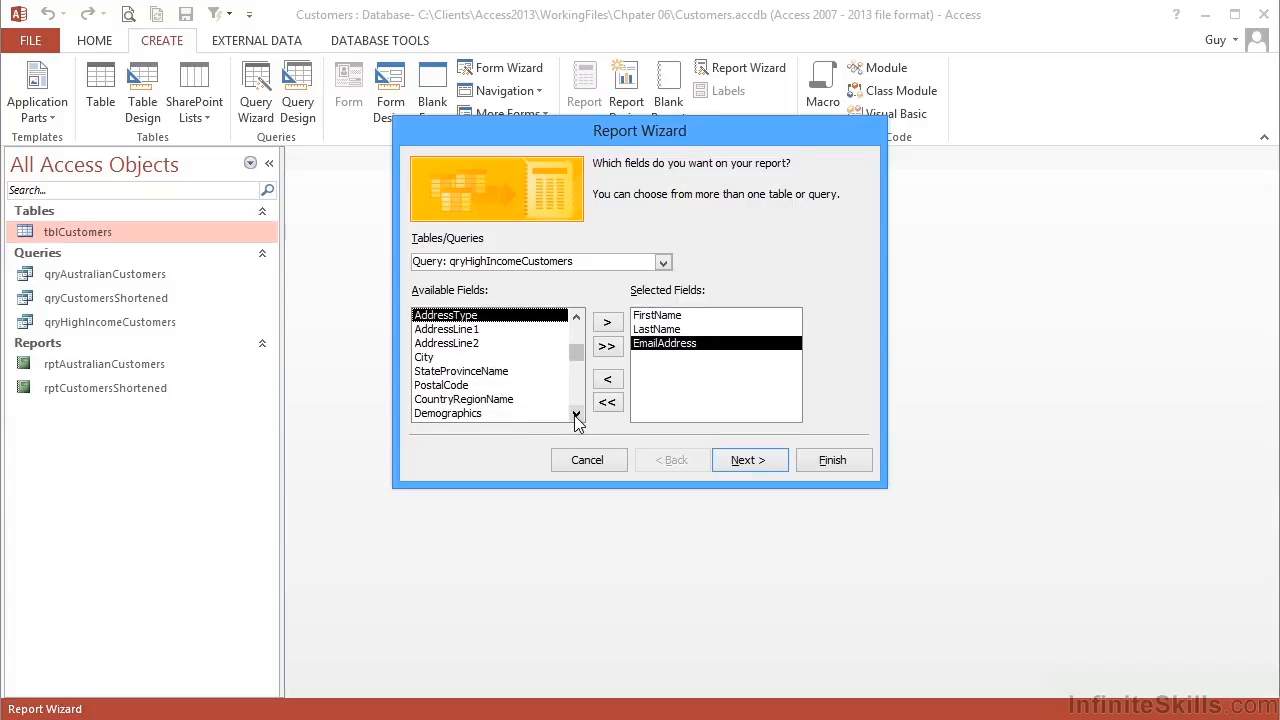
click(576, 414)
double_click(490, 386)
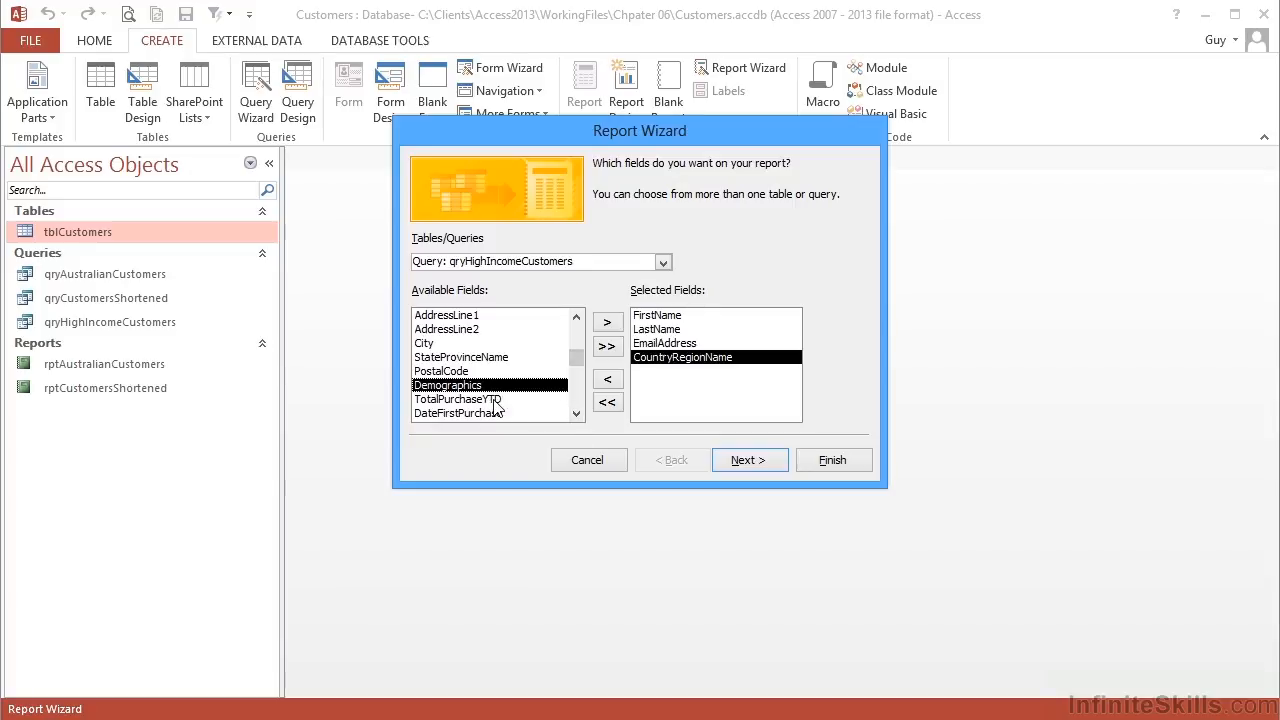
double_click(497, 401)
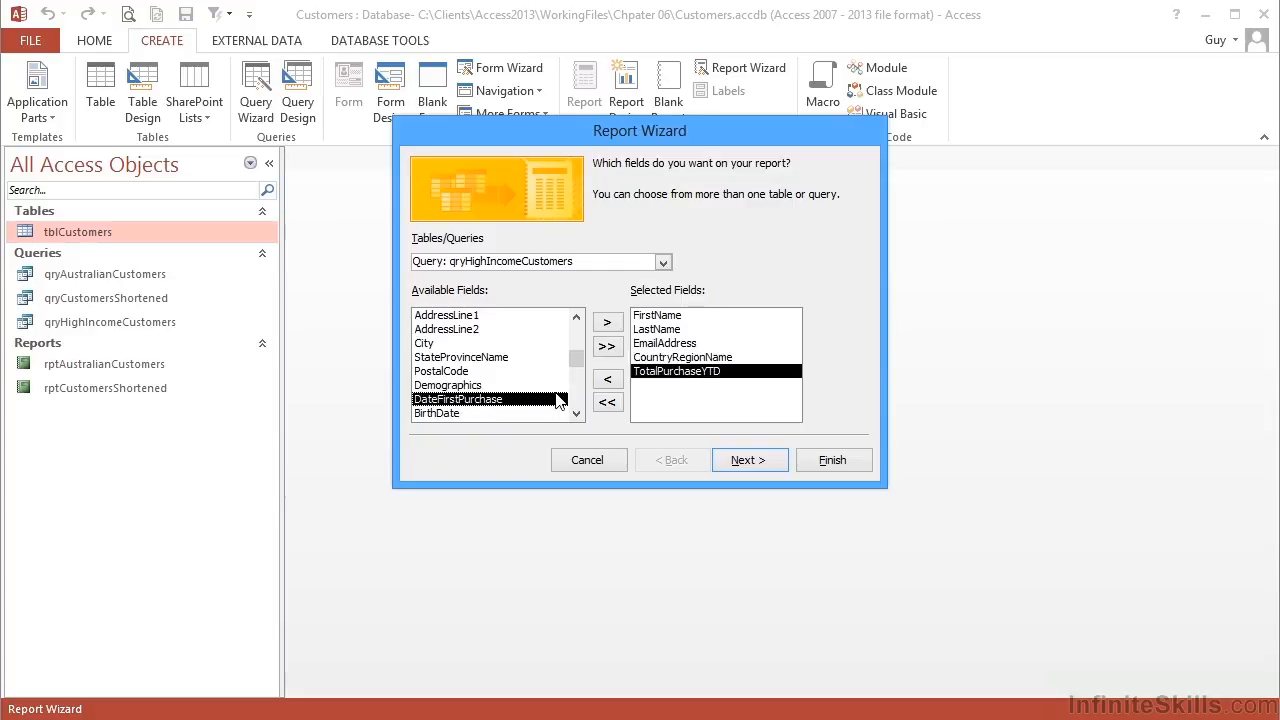
click(747, 460)
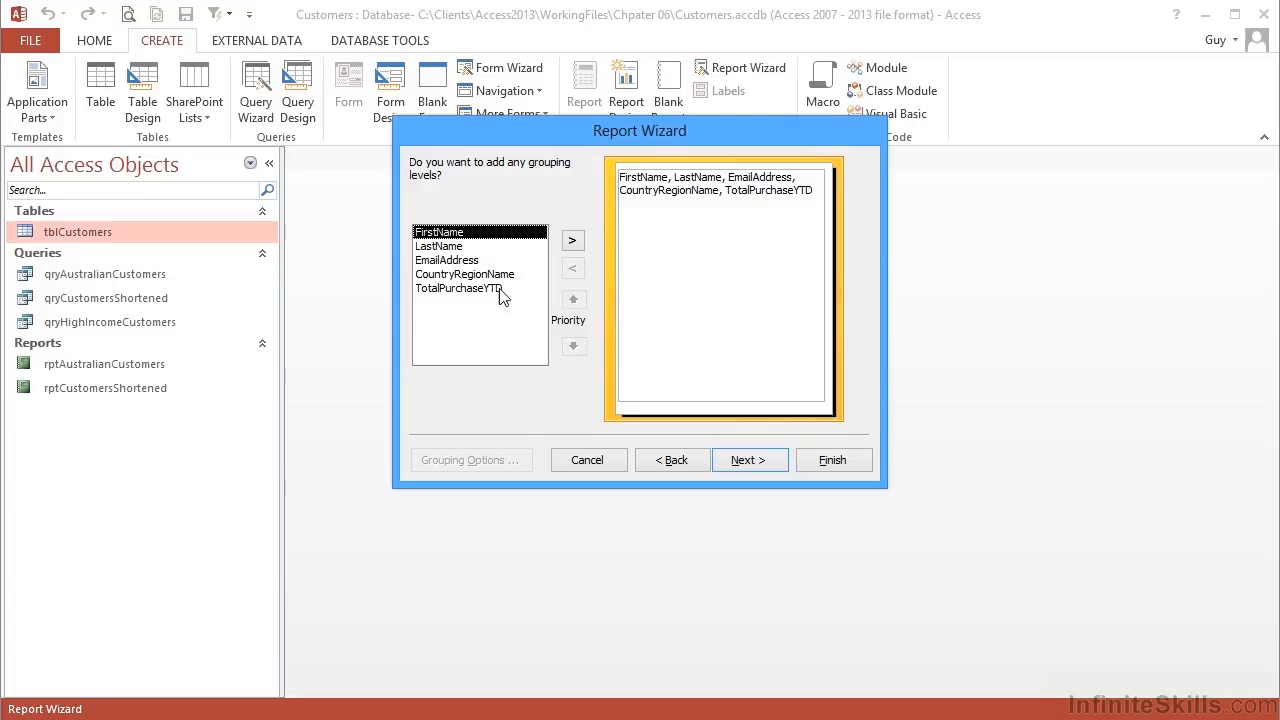
Group the report by CountryRegionName, keeping the Normal grouping interval, and continue to the sorting options.
click(487, 276)
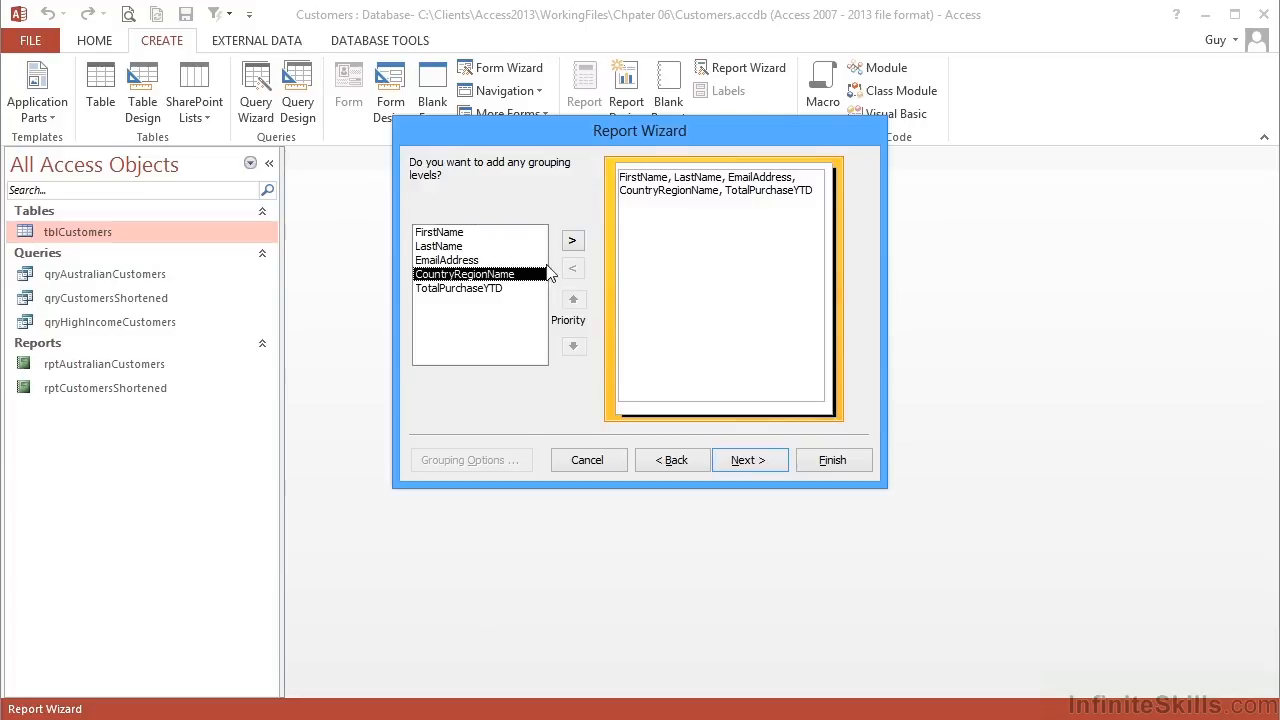
click(572, 245)
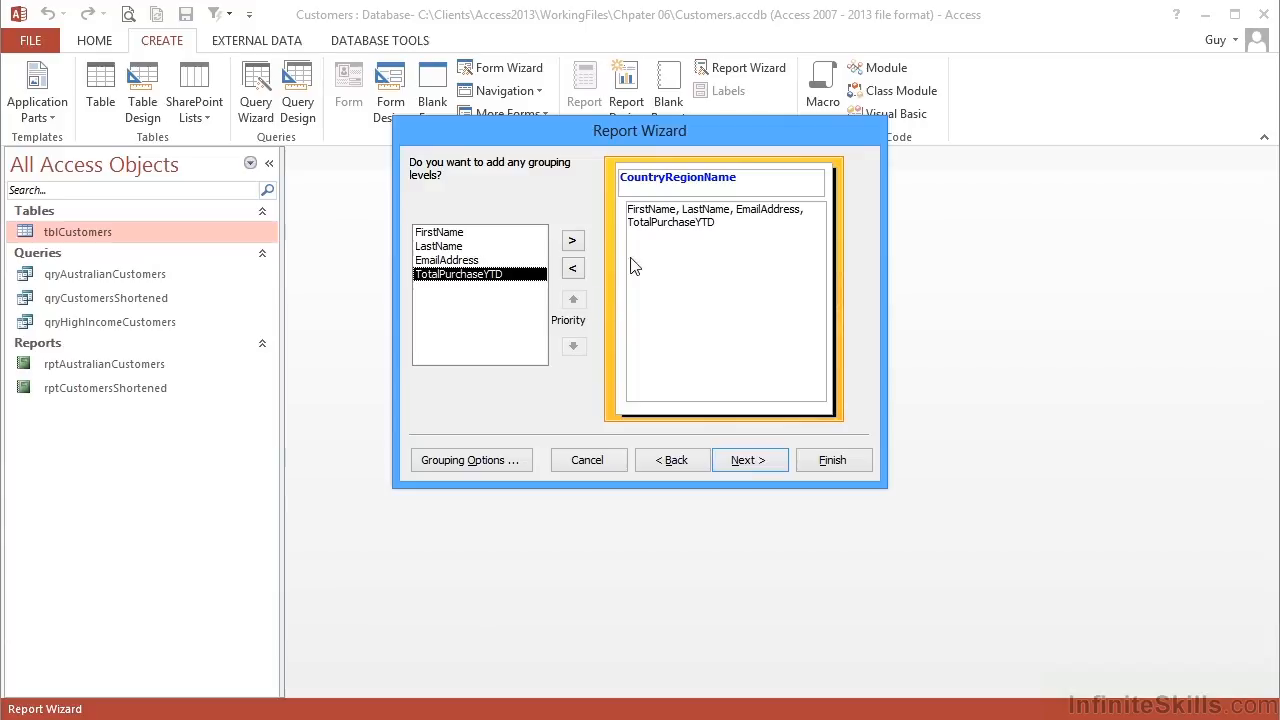
click(500, 463)
click(734, 272)
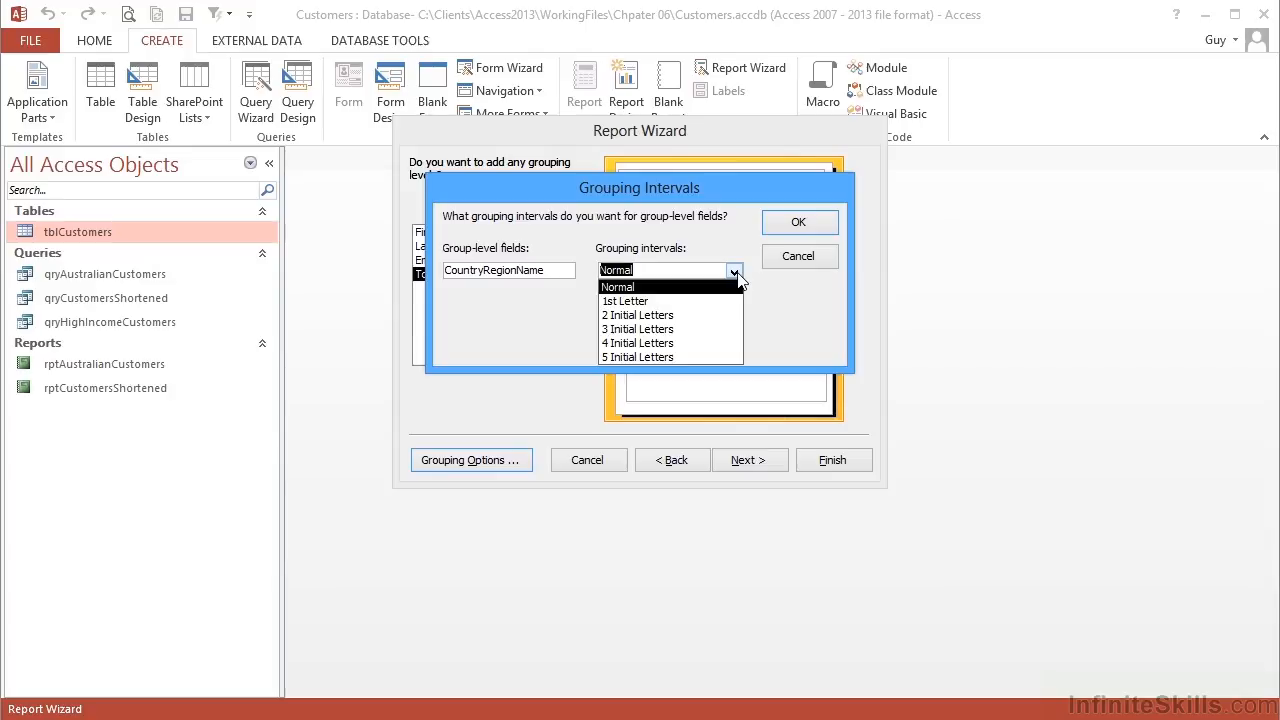
click(736, 276)
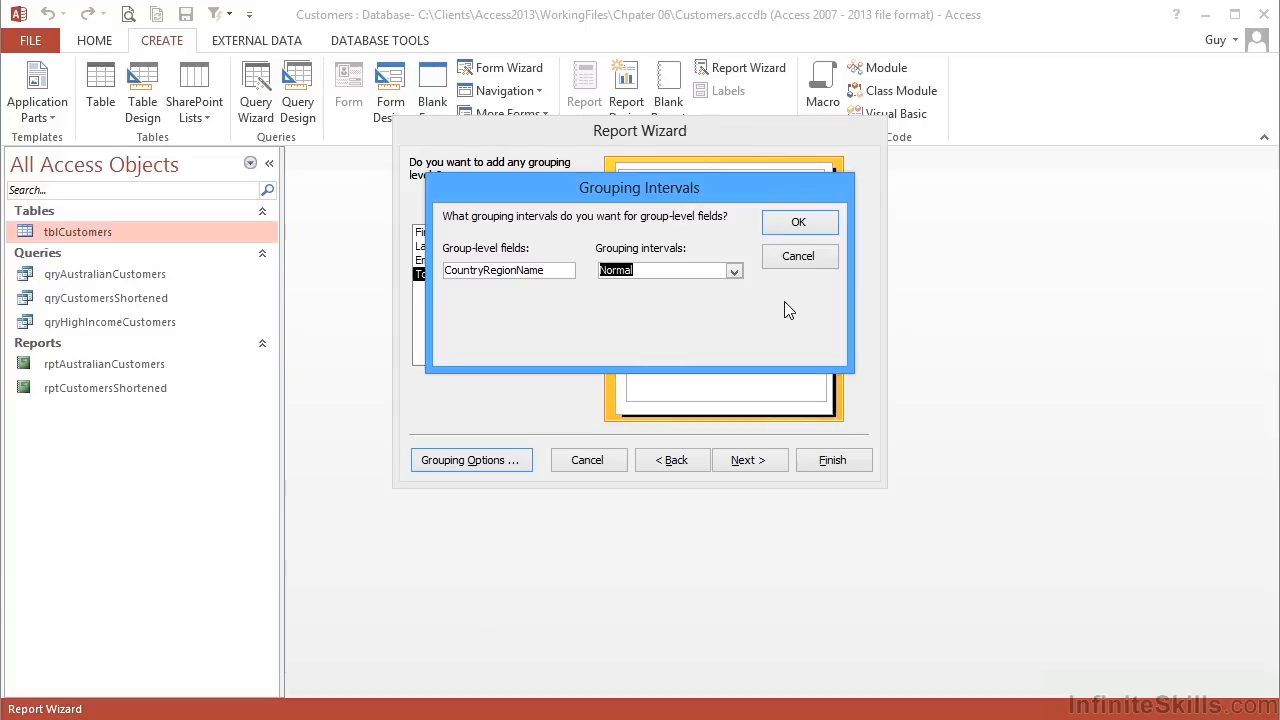
click(798, 222)
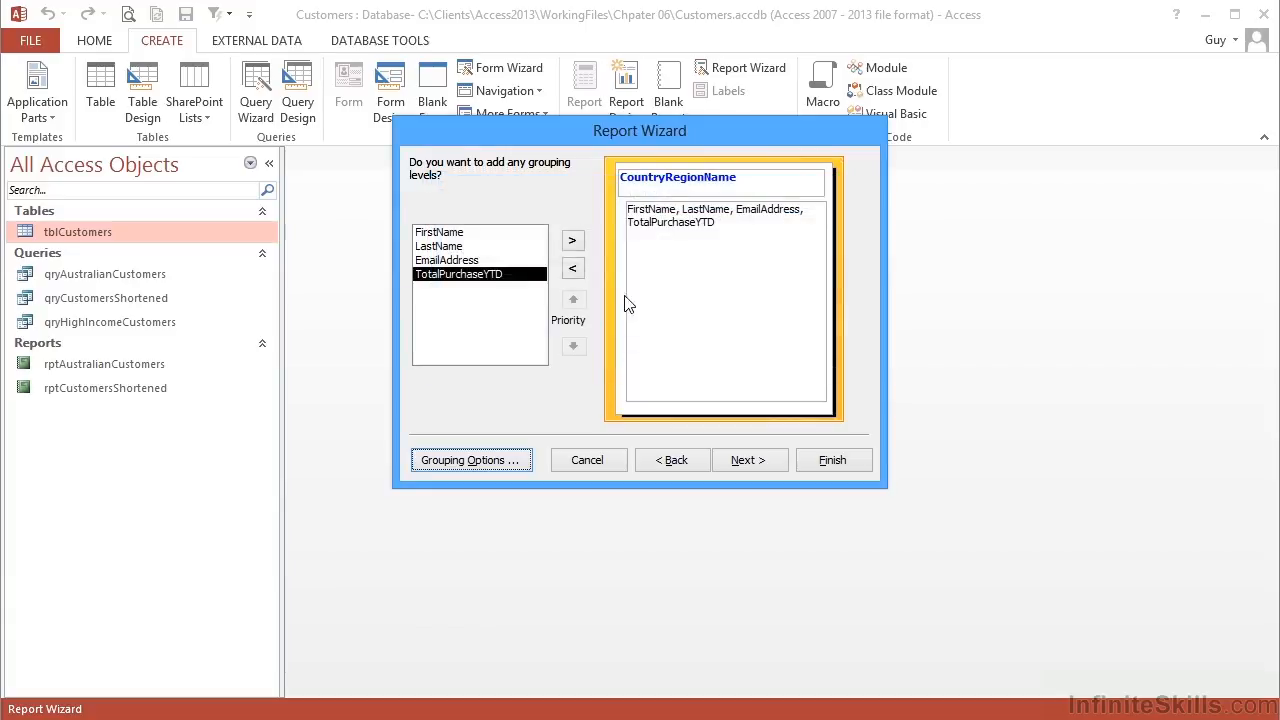
click(752, 461)
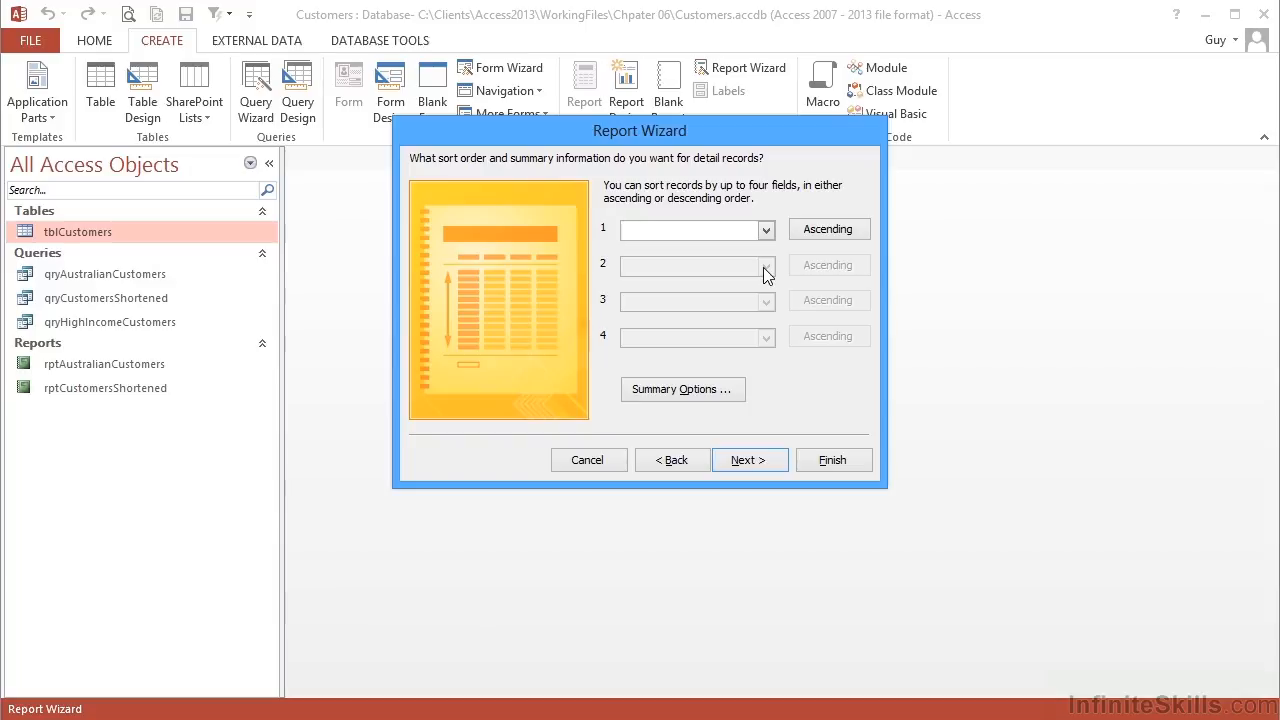
Sort the detail records by LastName and then by FirstName, both ascending.
click(766, 230)
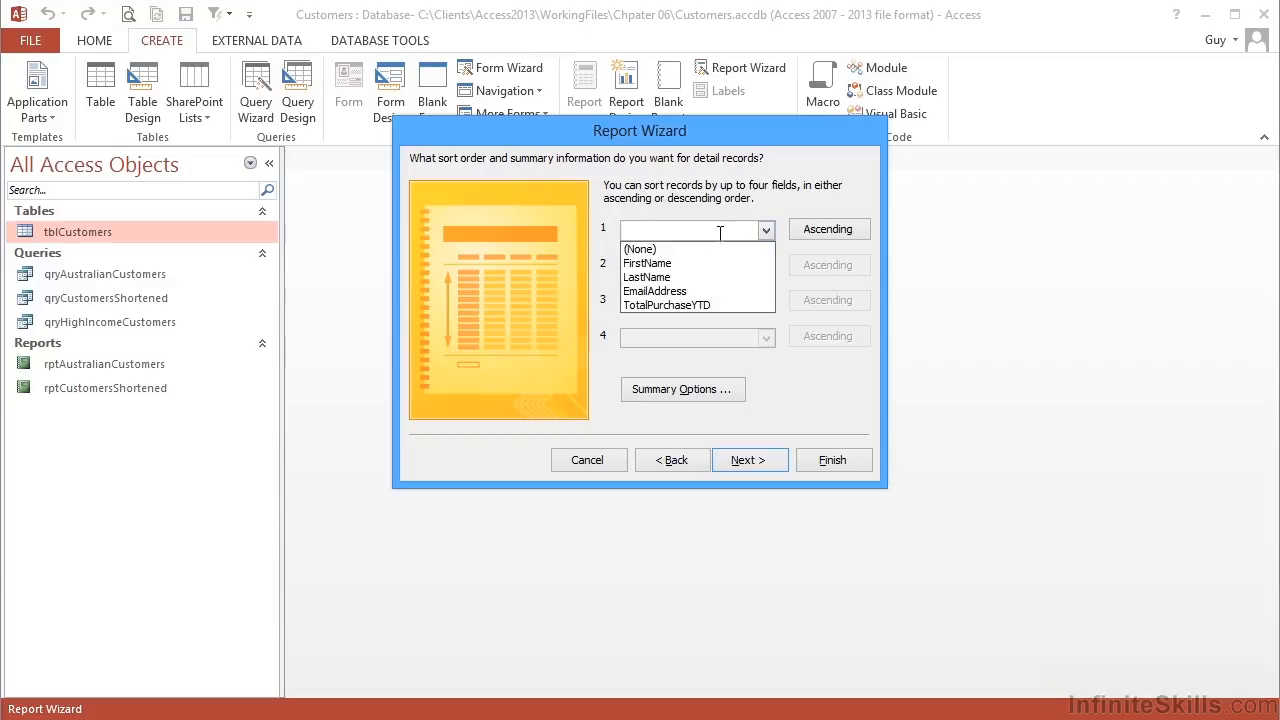
click(680, 277)
click(766, 265)
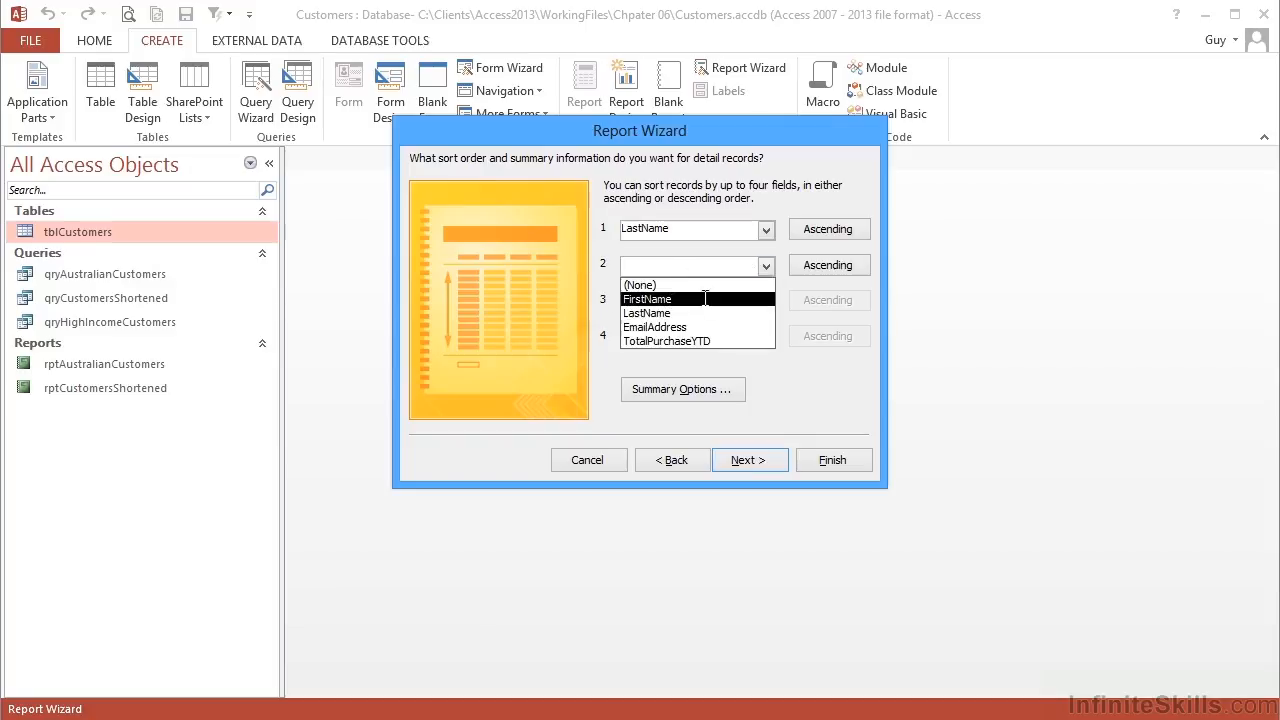
click(706, 299)
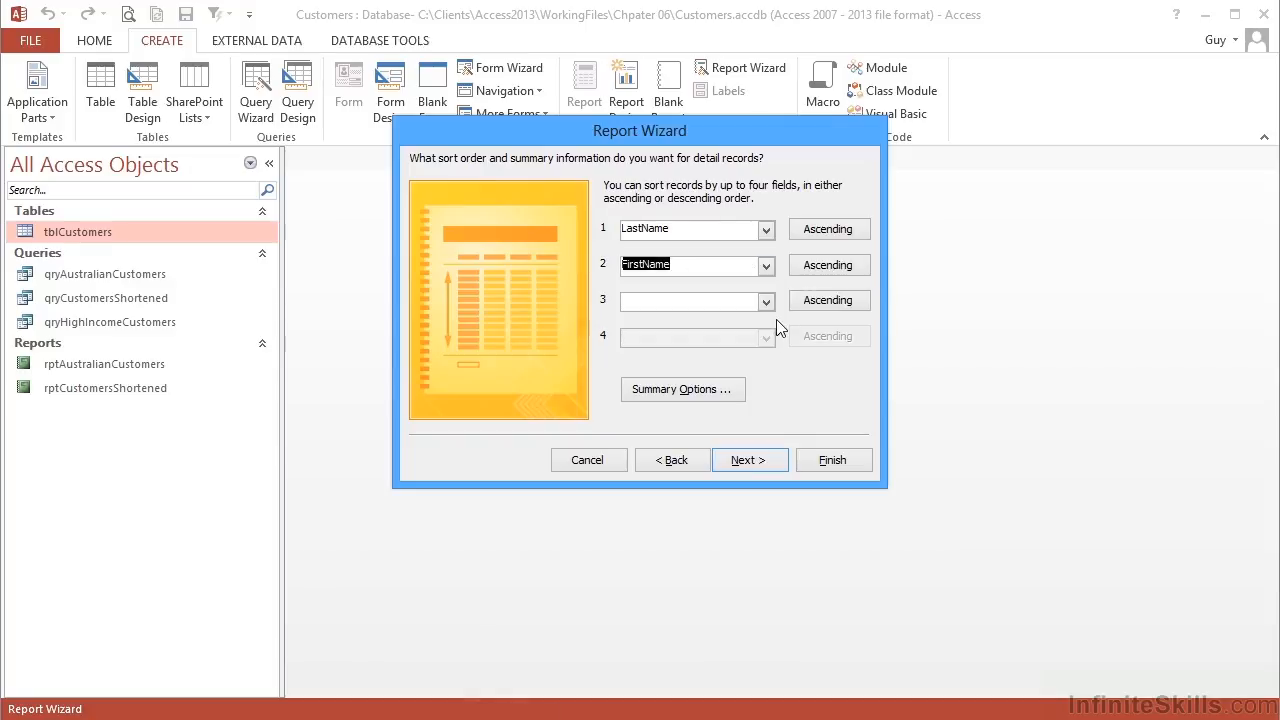
Add a Sum summary value for TotalPurchaseYTD and continue to the report layout options.
click(712, 393)
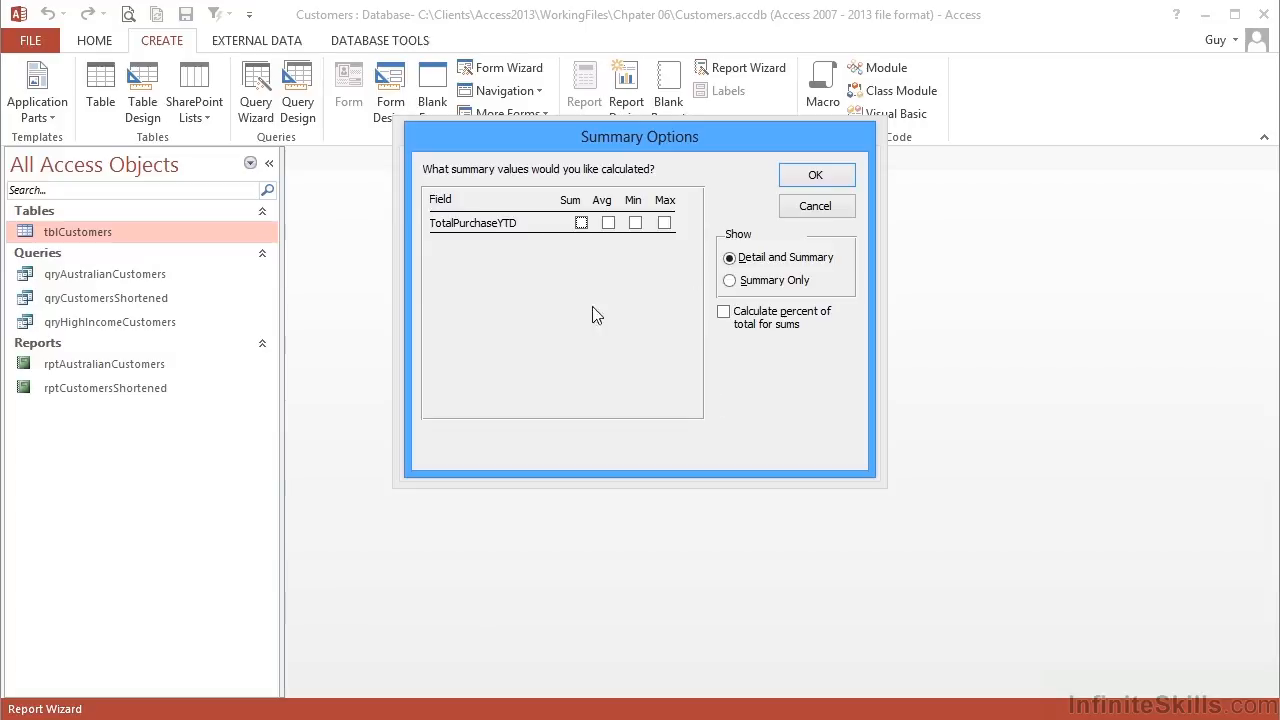
click(584, 225)
click(815, 175)
click(745, 462)
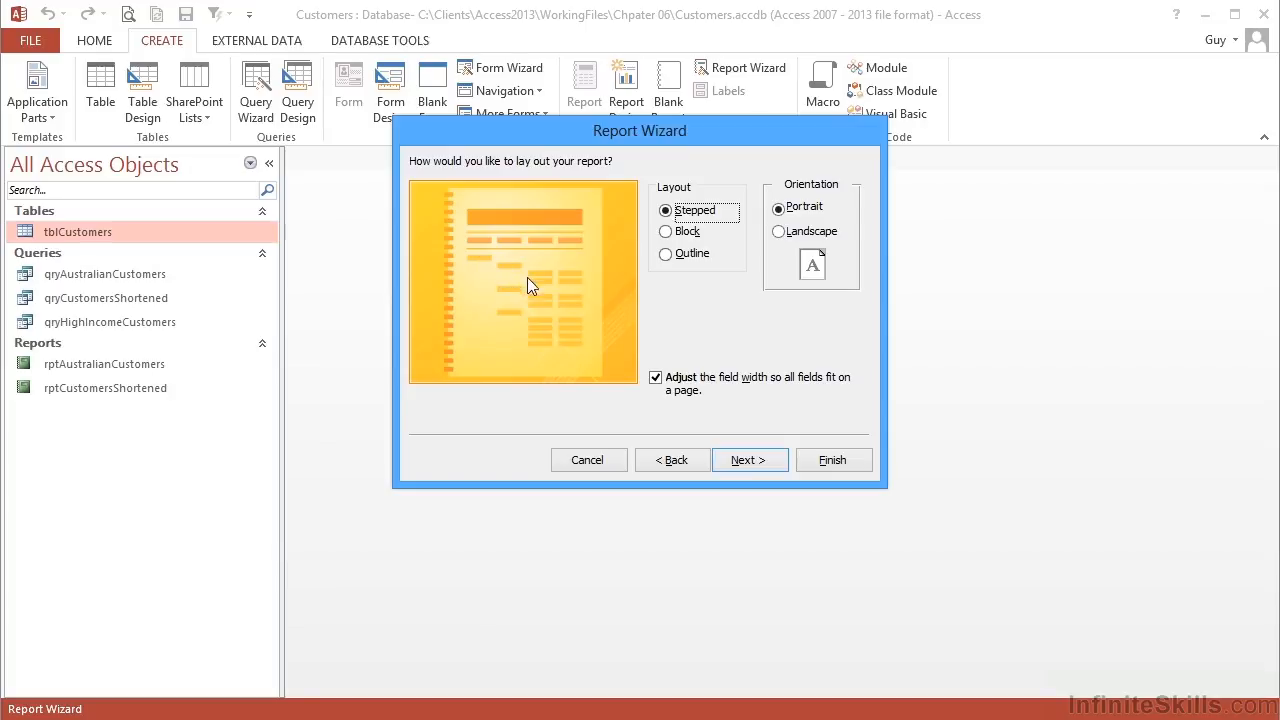
Compare the Block and Outline report layouts, choose Block, and continue to the report title.
click(666, 233)
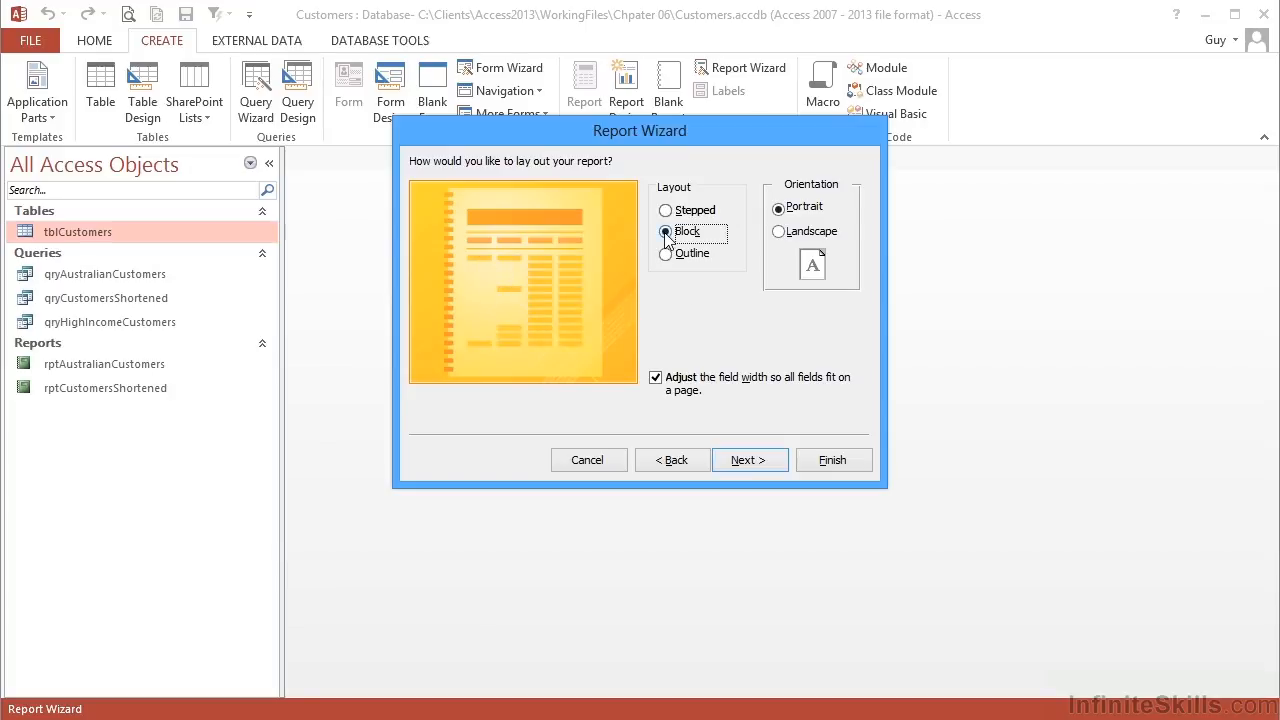
click(666, 256)
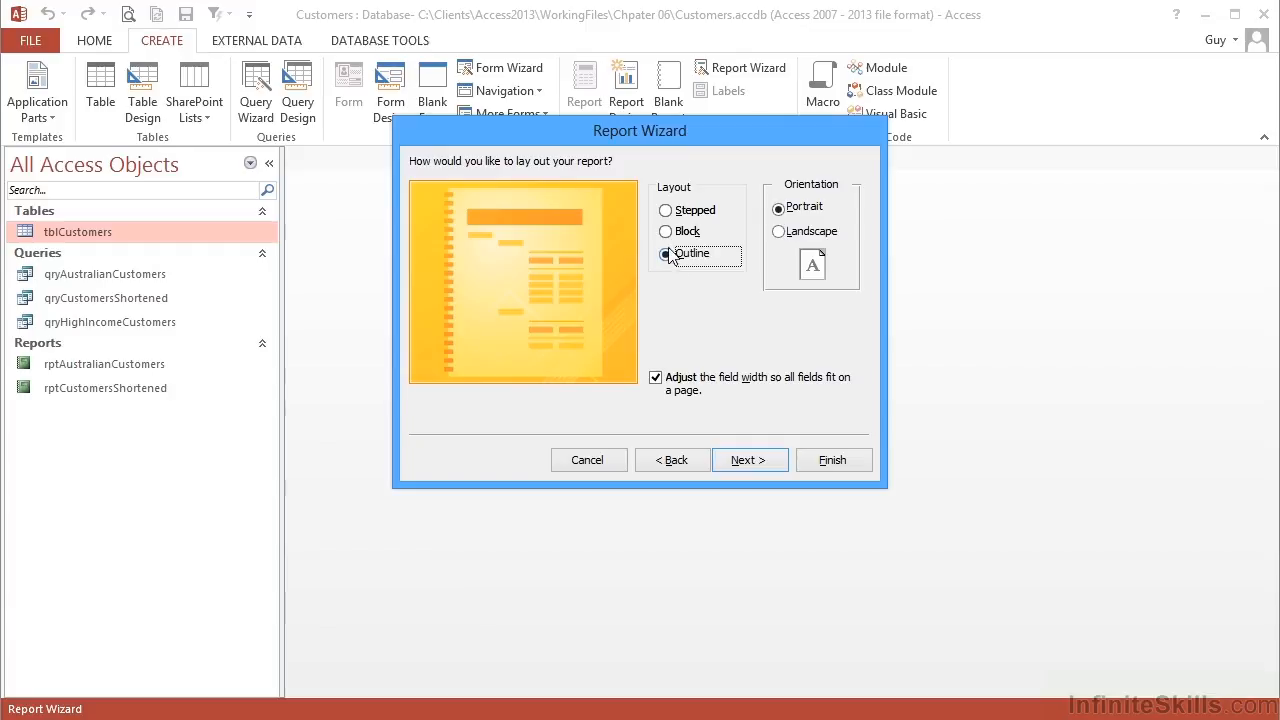
click(667, 236)
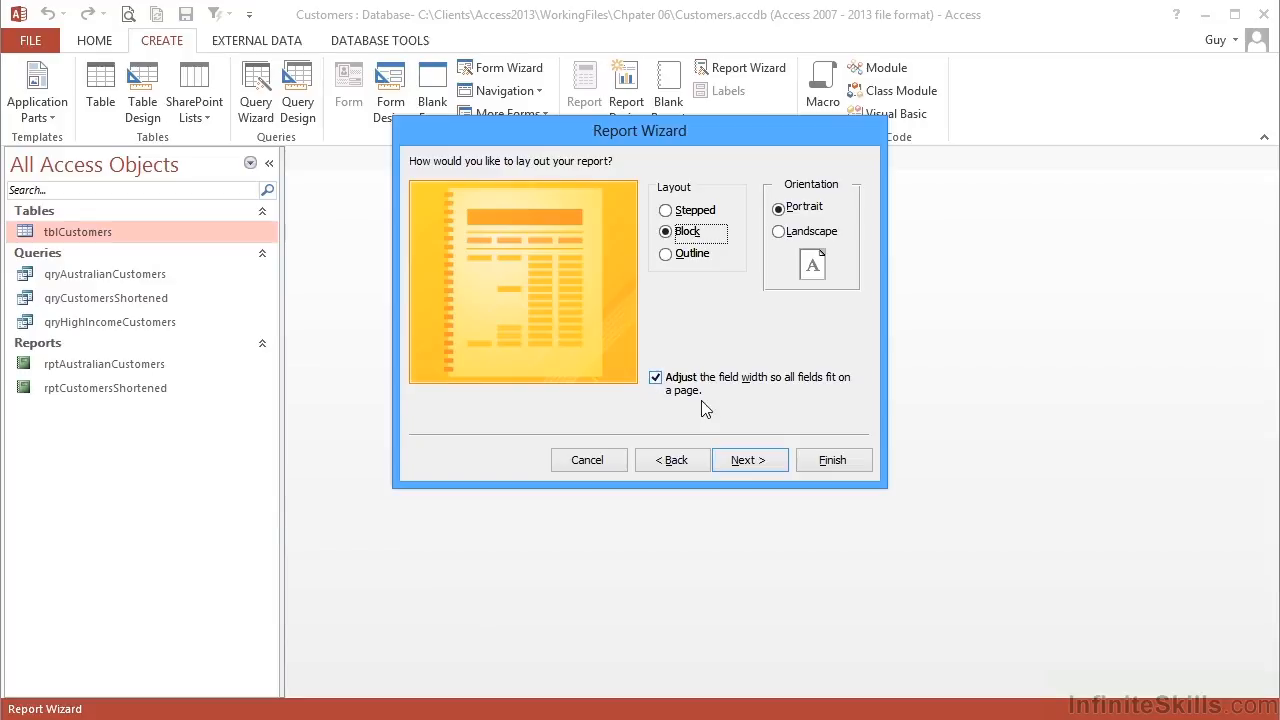
click(748, 460)
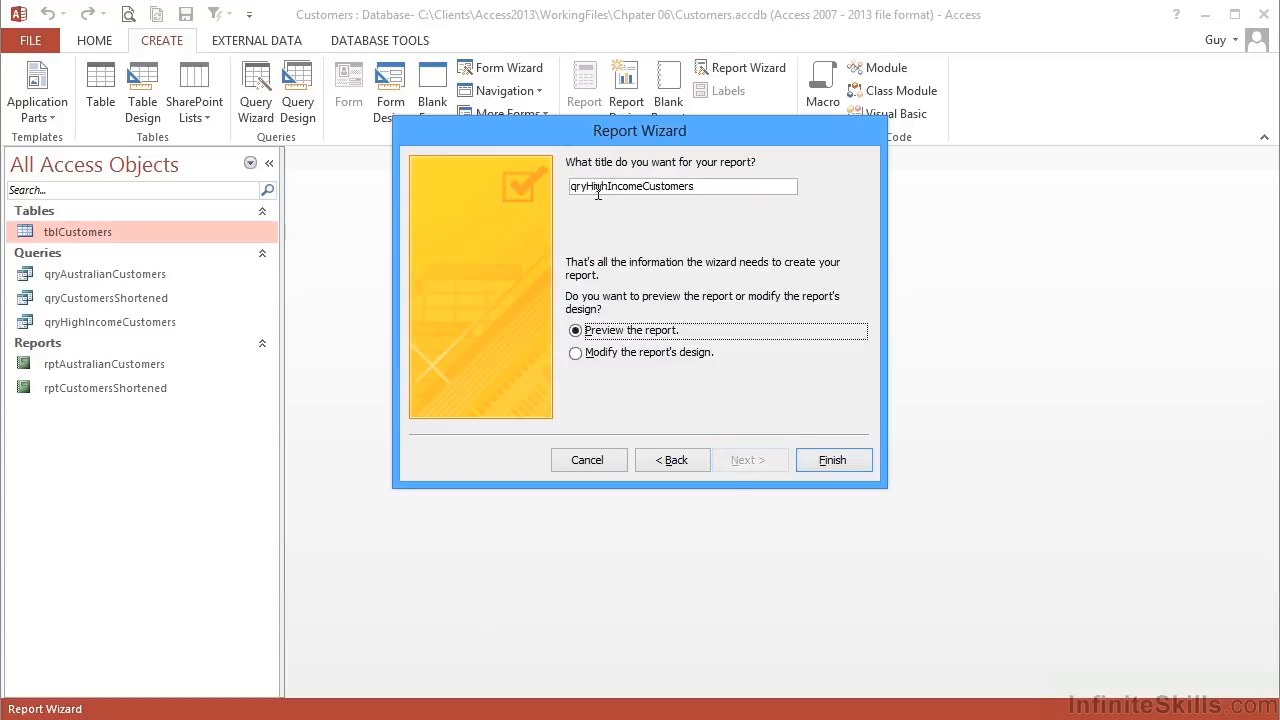
Title the report rptHighIncomeCustomers and finish the wizard with a preview of the report.
drag(588, 188, 529, 193)
key(BackSpace)
text(rpt)
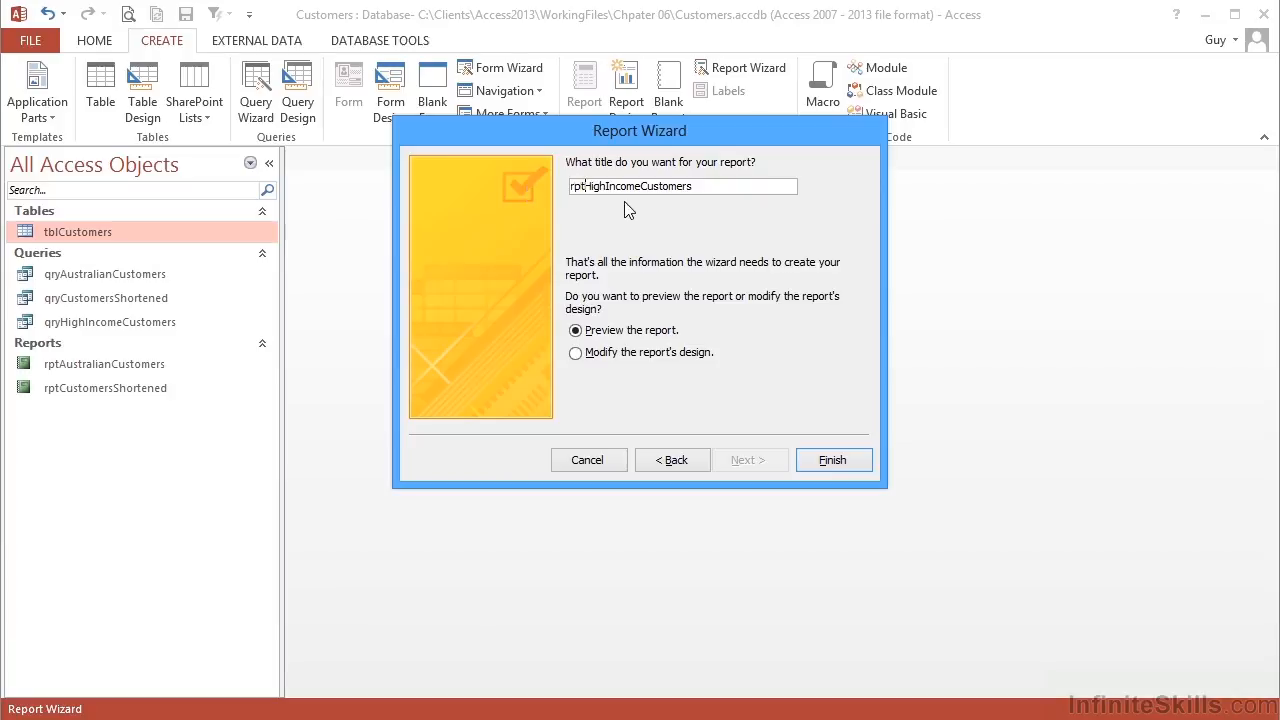
click(833, 461)
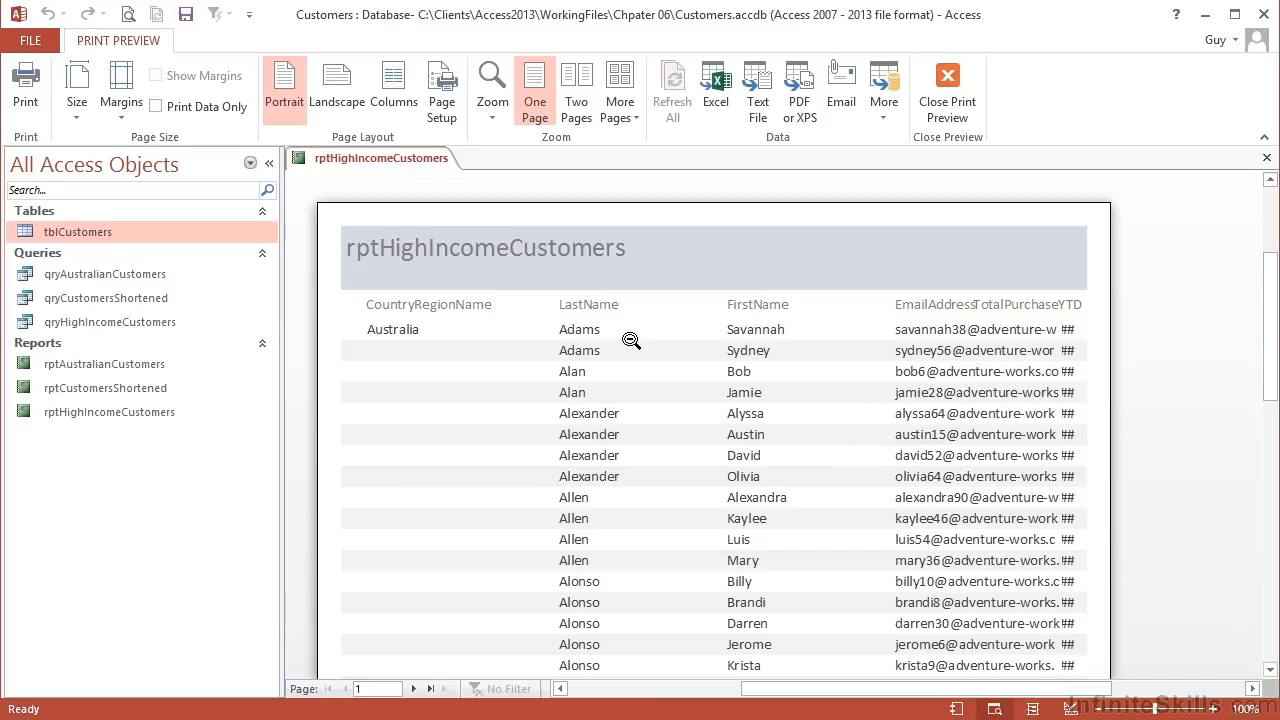
Examine the first page of the previewed report, checking the country grouping, customer rows and column widths.
click(662, 344)
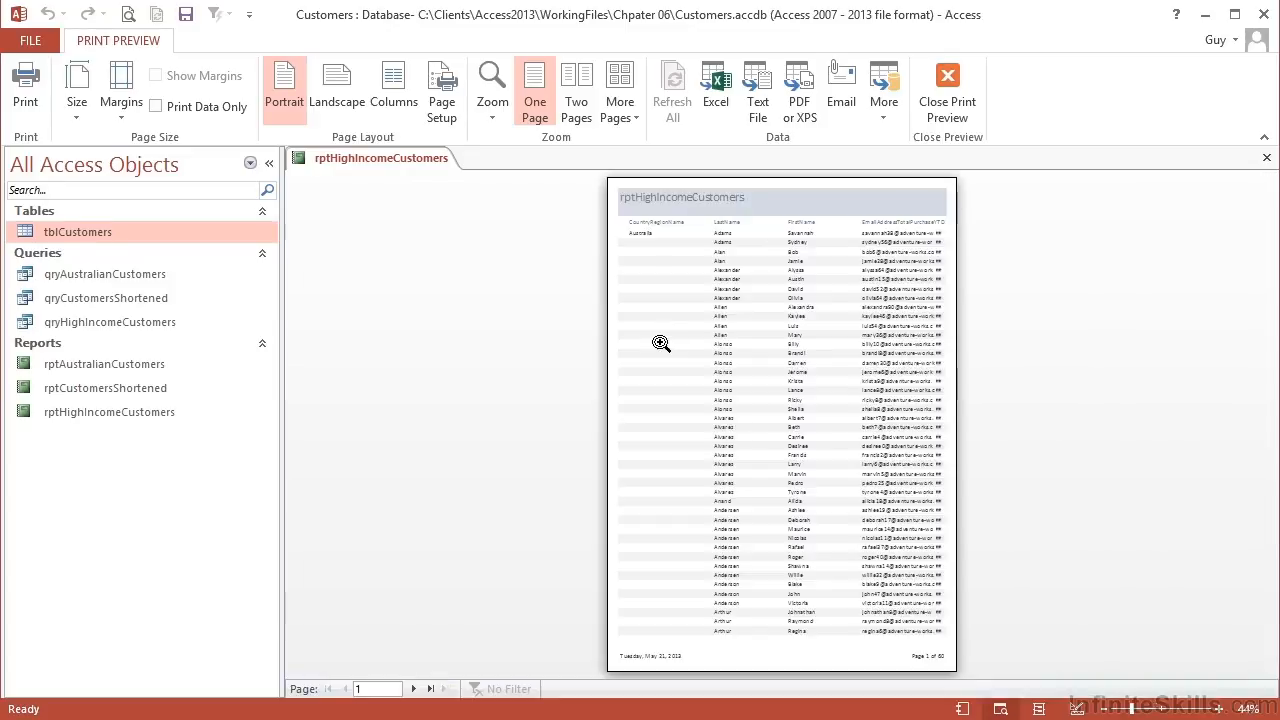
click(646, 237)
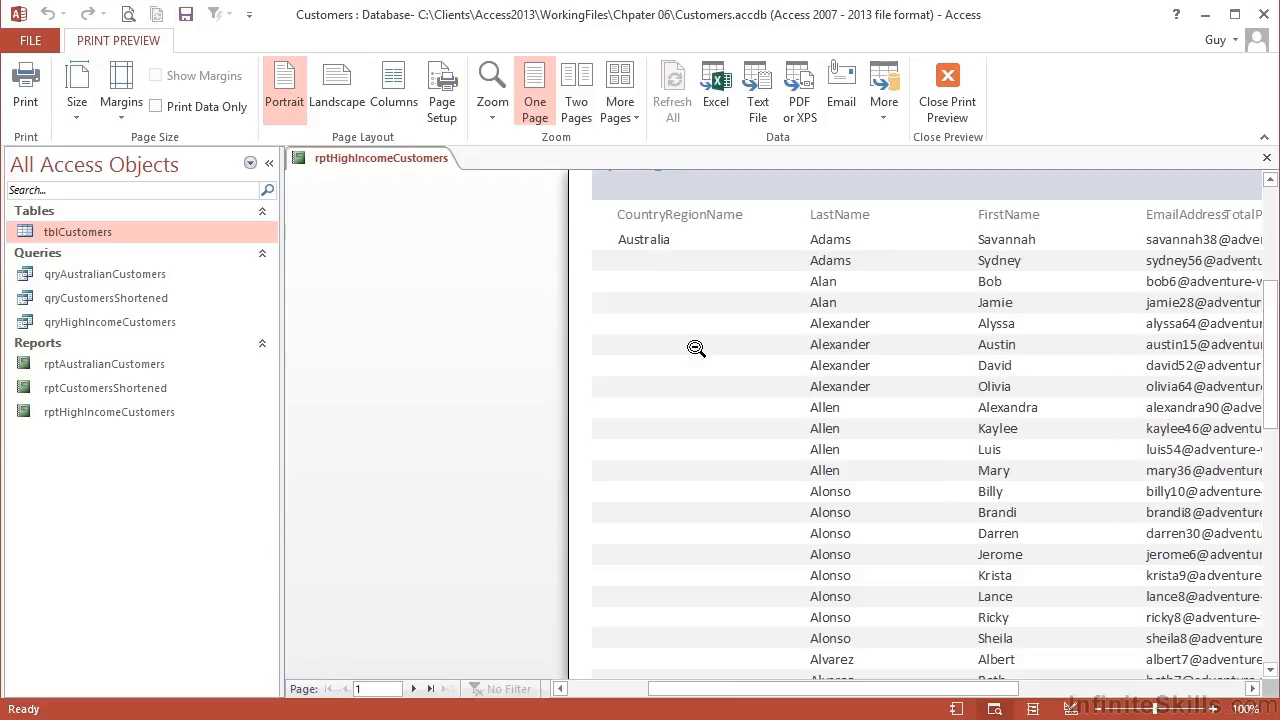
scroll(696, 348, down, 5)
scroll(696, 348, up, 6)
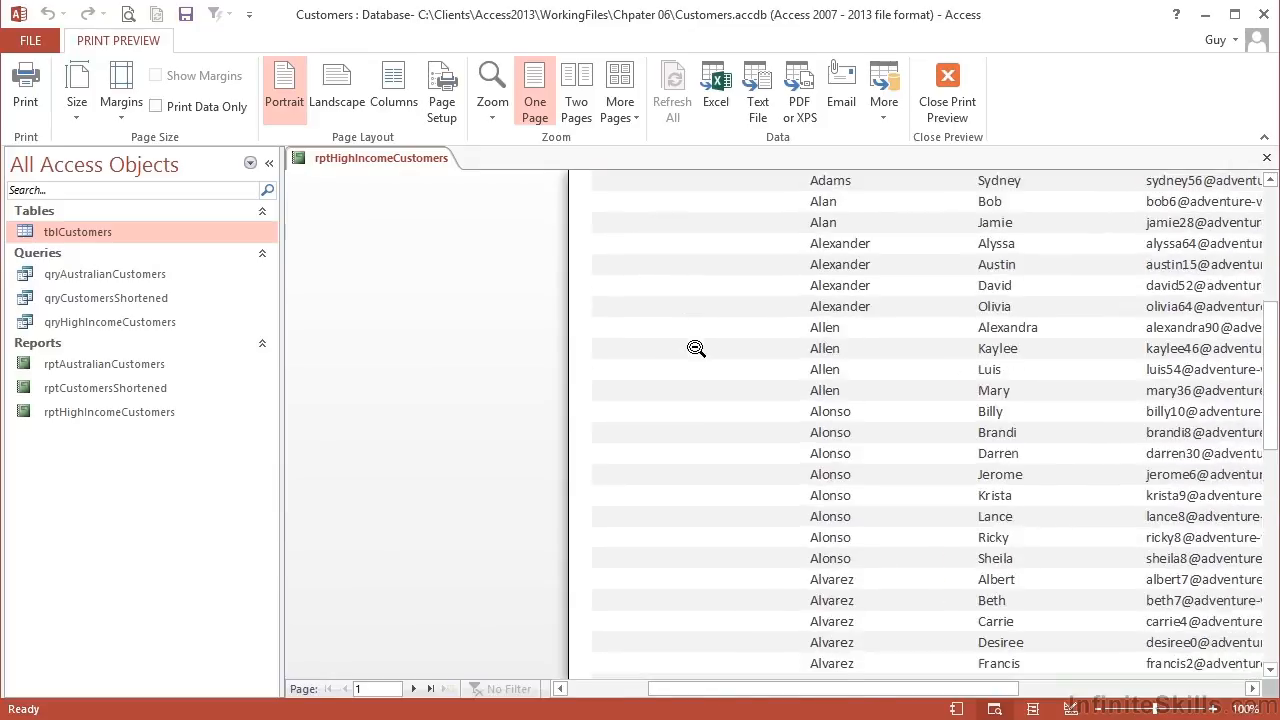
click(772, 395)
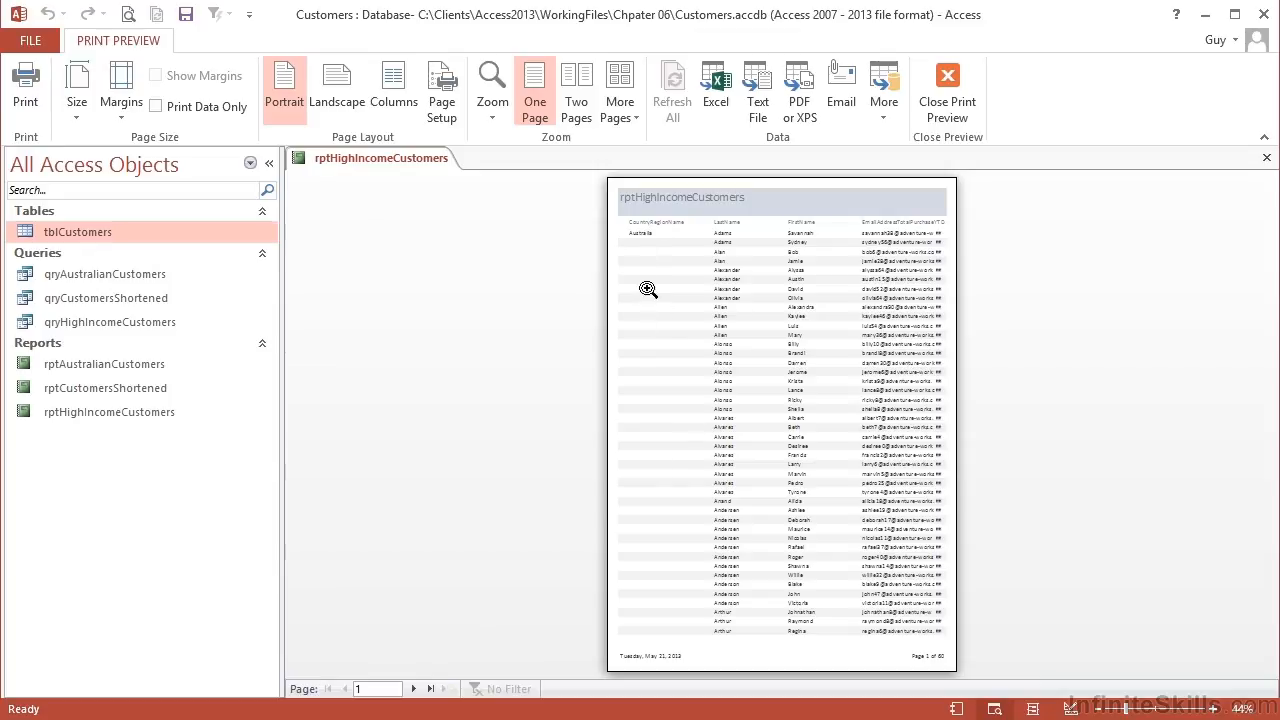
click(822, 291)
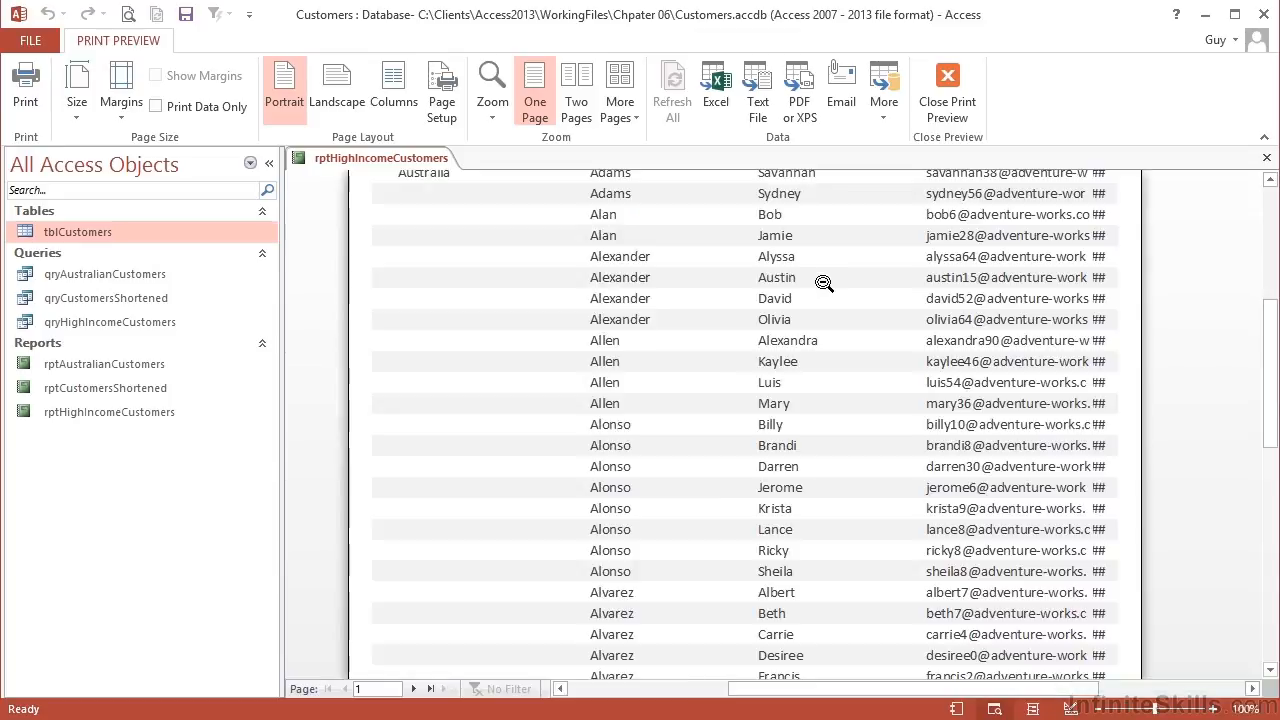
scroll(835, 288, up, 3)
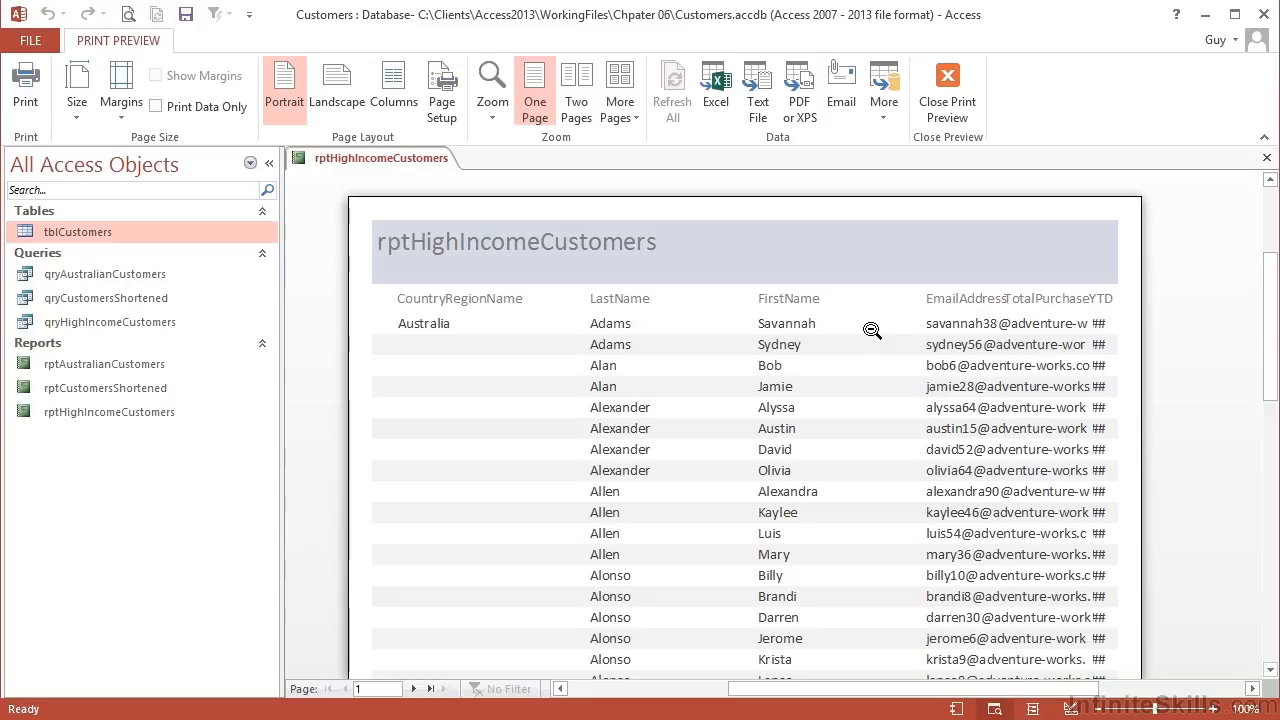
scroll(872, 330, down, 3)
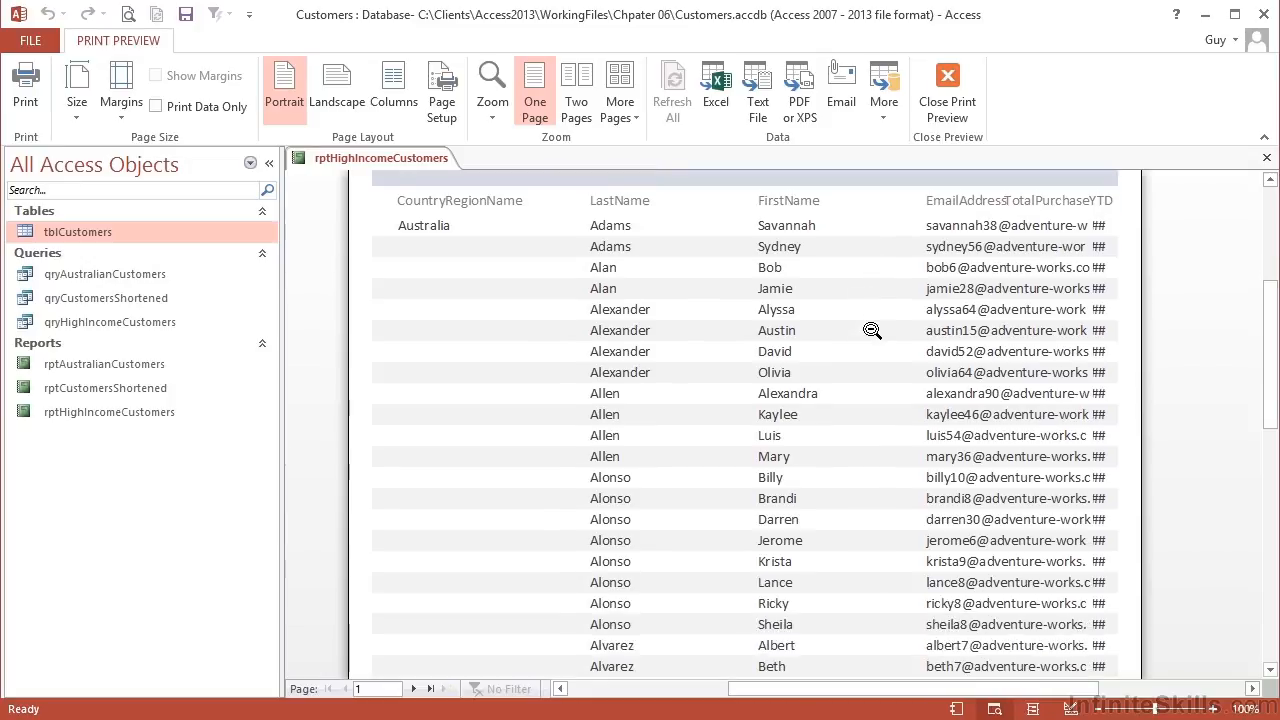
click(620, 493)
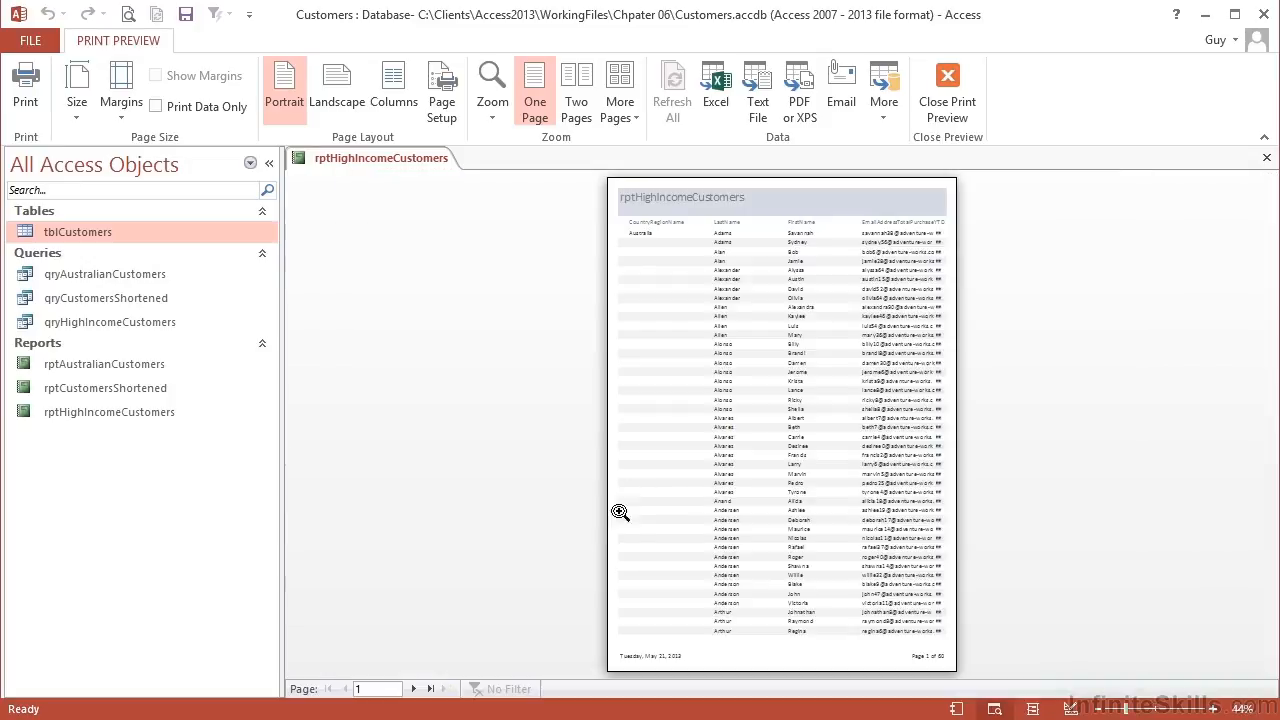
Page through the previewed report to page 22, where the Australia group ends and the Canada group begins.
click(414, 692)
click(414, 692)
click(414, 692)
click(414, 689)
click(414, 689)
click(414, 689)
click(414, 689)
click(414, 689)
click(414, 689)
click(414, 689)
click(414, 689)
click(414, 689)
click(414, 689)
click(414, 689)
click(414, 689)
click(414, 689)
click(414, 689)
click(414, 689)
click(414, 689)
click(414, 689)
click(414, 689)
click(414, 689)
click(414, 689)
click(344, 689)
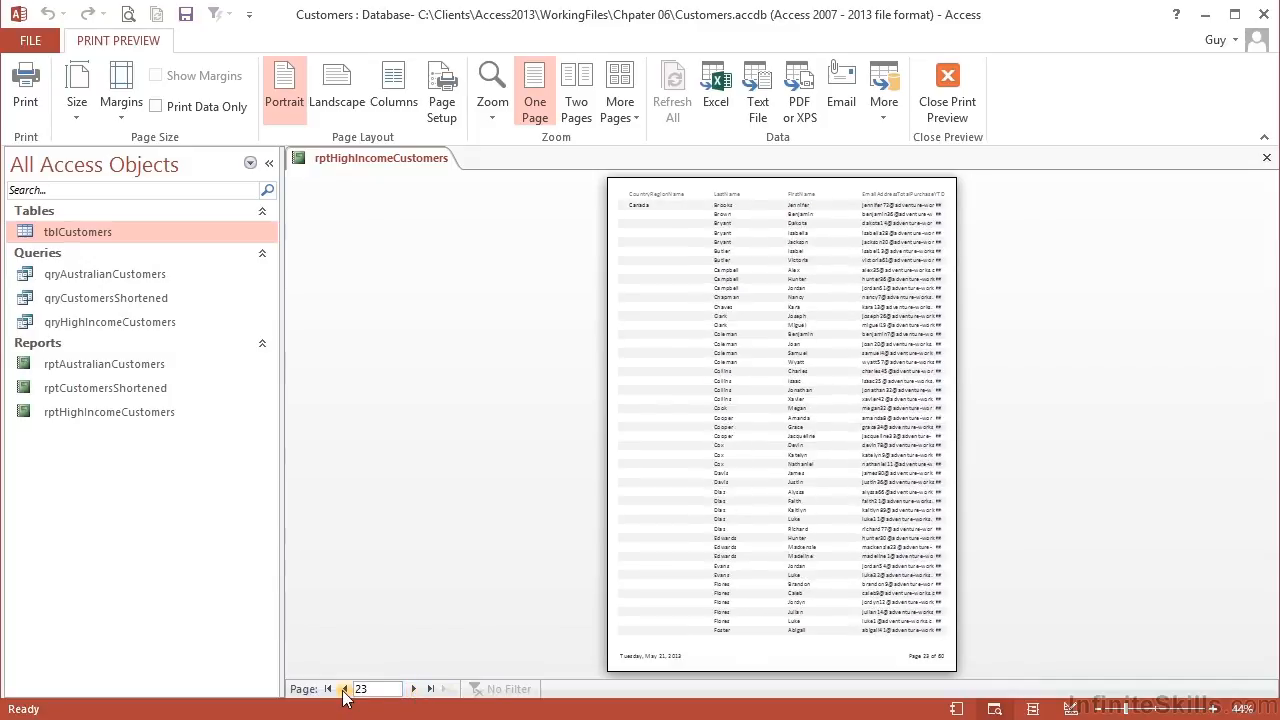
click(344, 689)
Examine the Australia group's summary line and Sum value on page 22, along with the start of the Canada group.
click(666, 434)
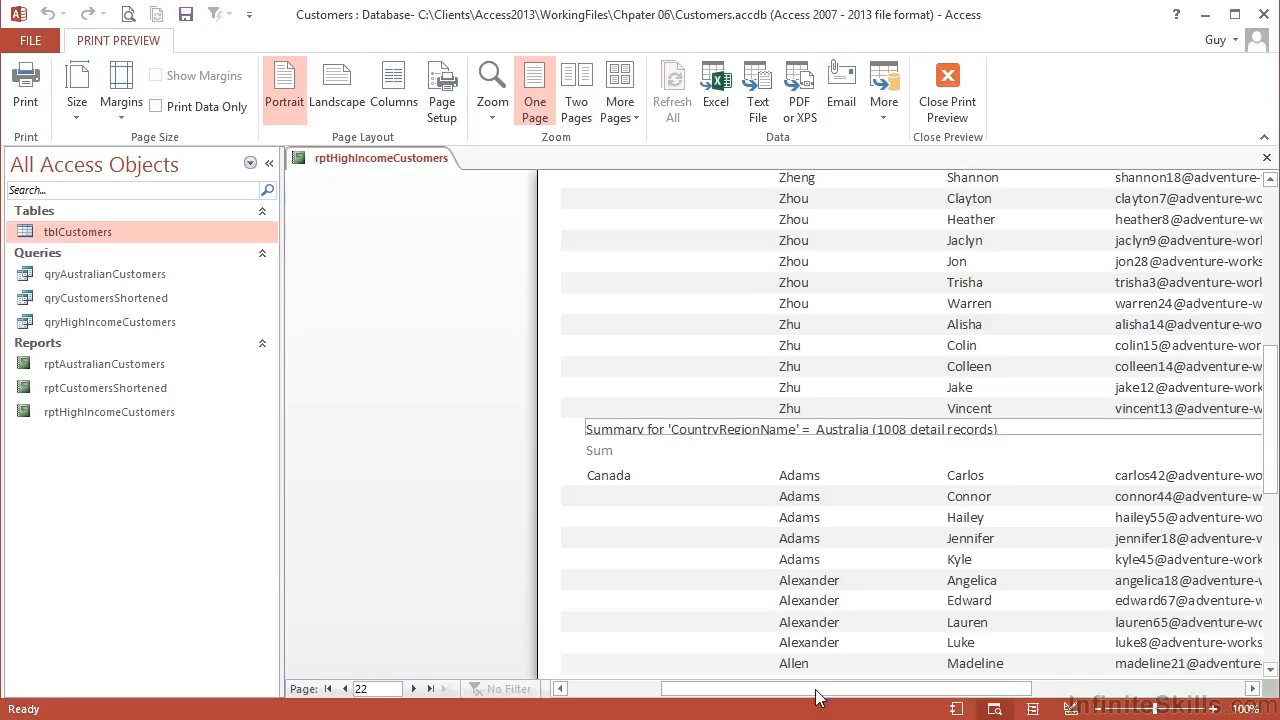
drag(798, 690, 843, 694)
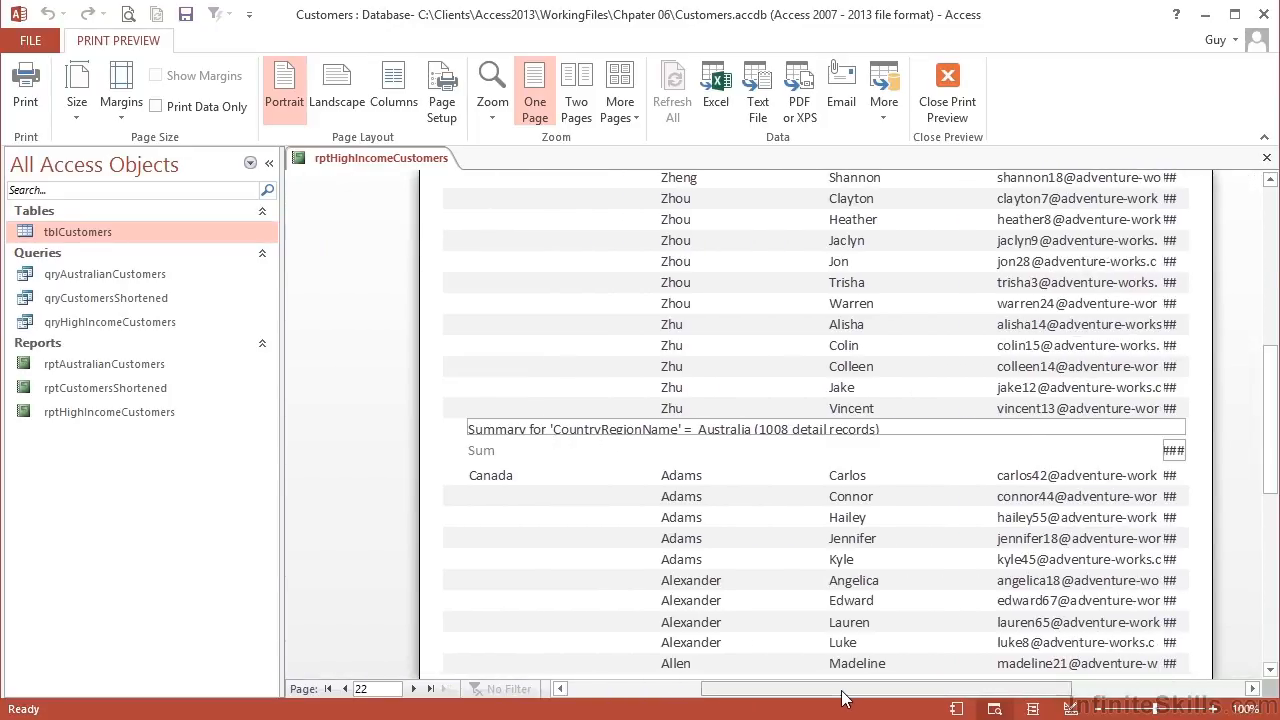
click(1176, 451)
click(956, 451)
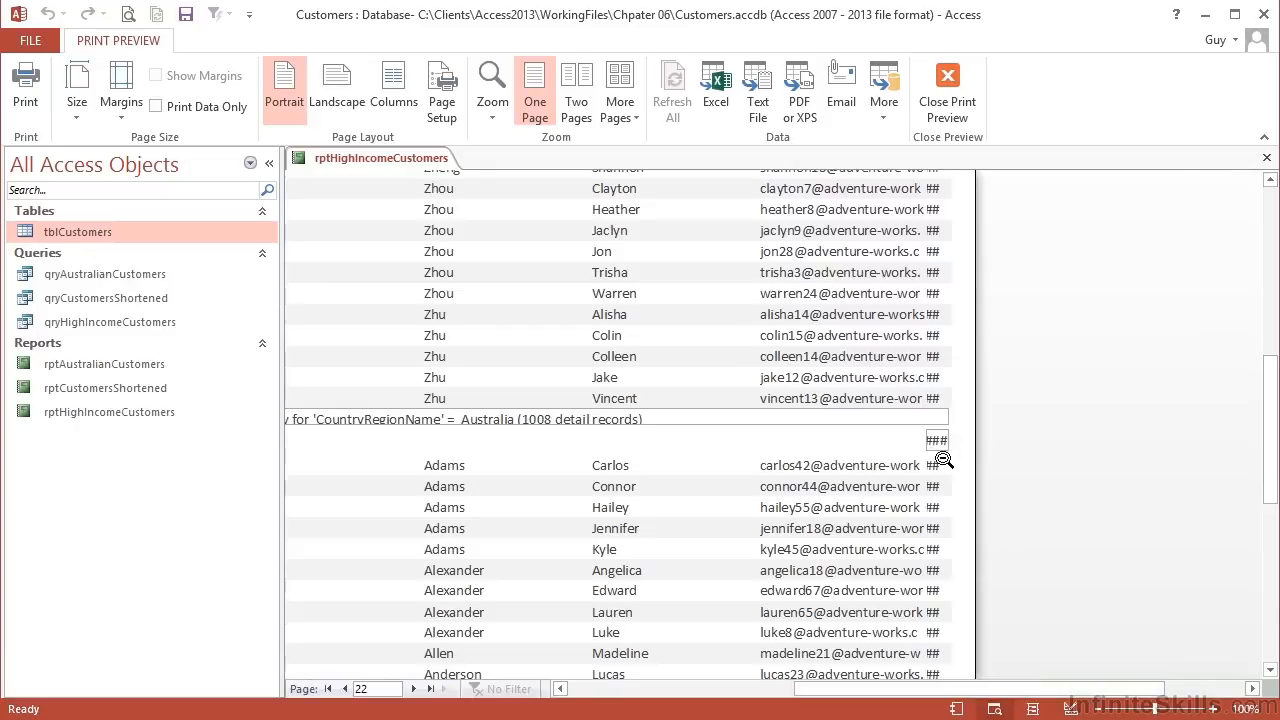
click(899, 449)
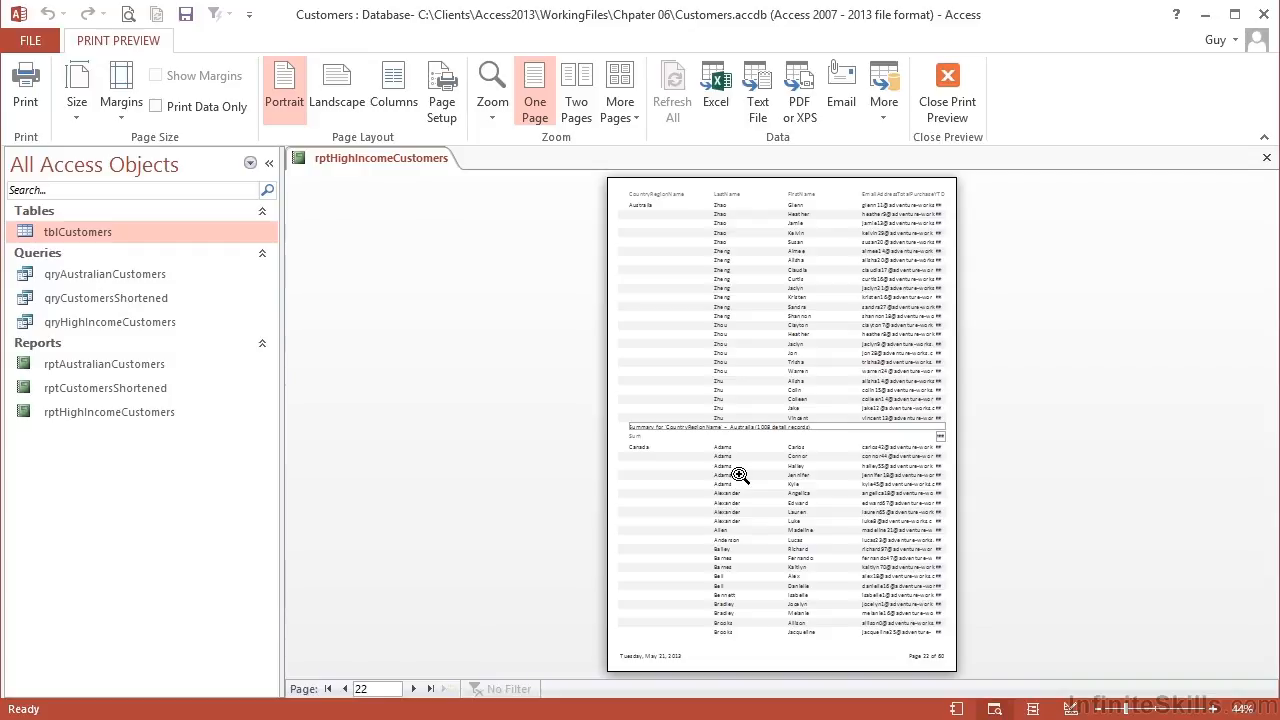
click(708, 503)
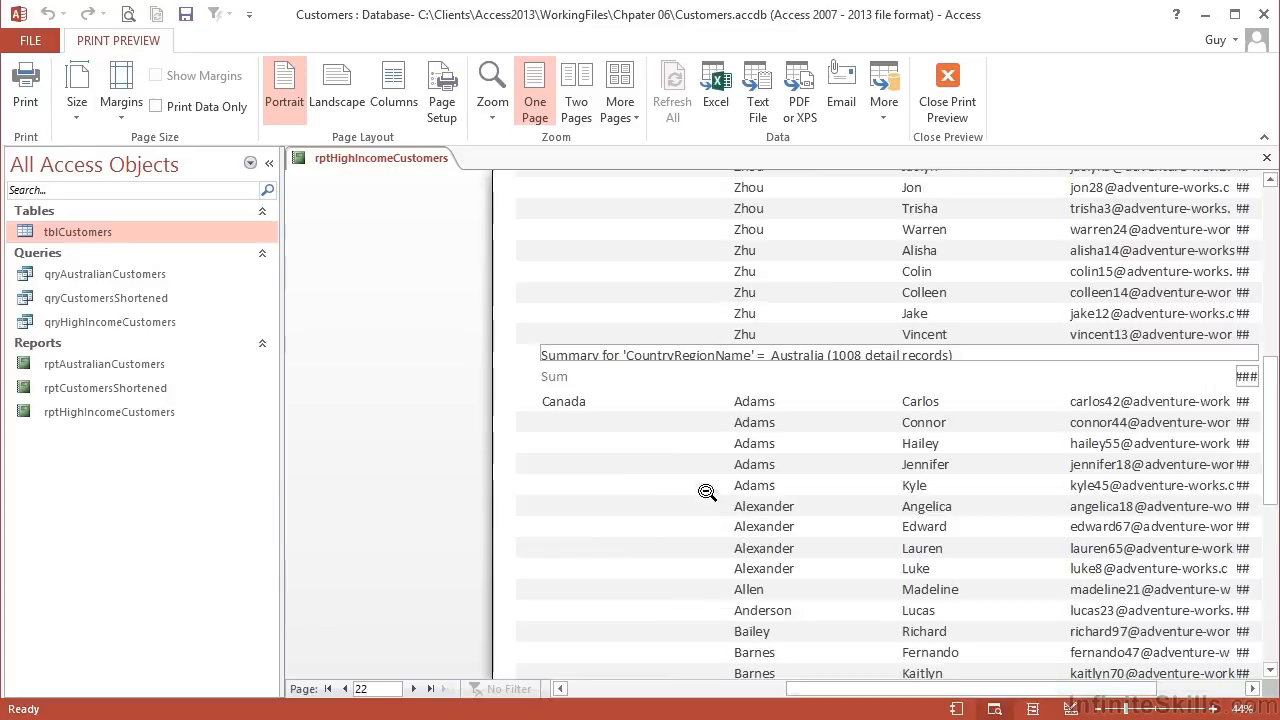
click(772, 542)
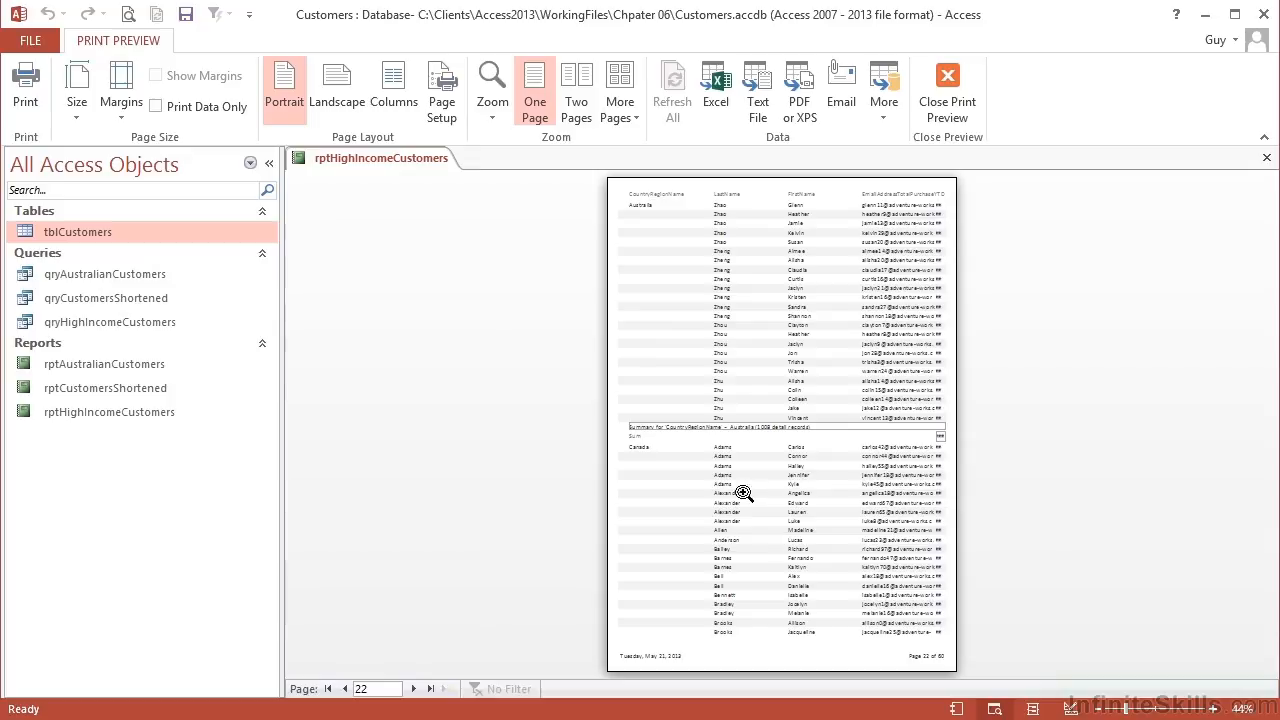
Close the print preview and start a new Report Wizard report based on the qryHighIncomeCustomers query.
click(945, 110)
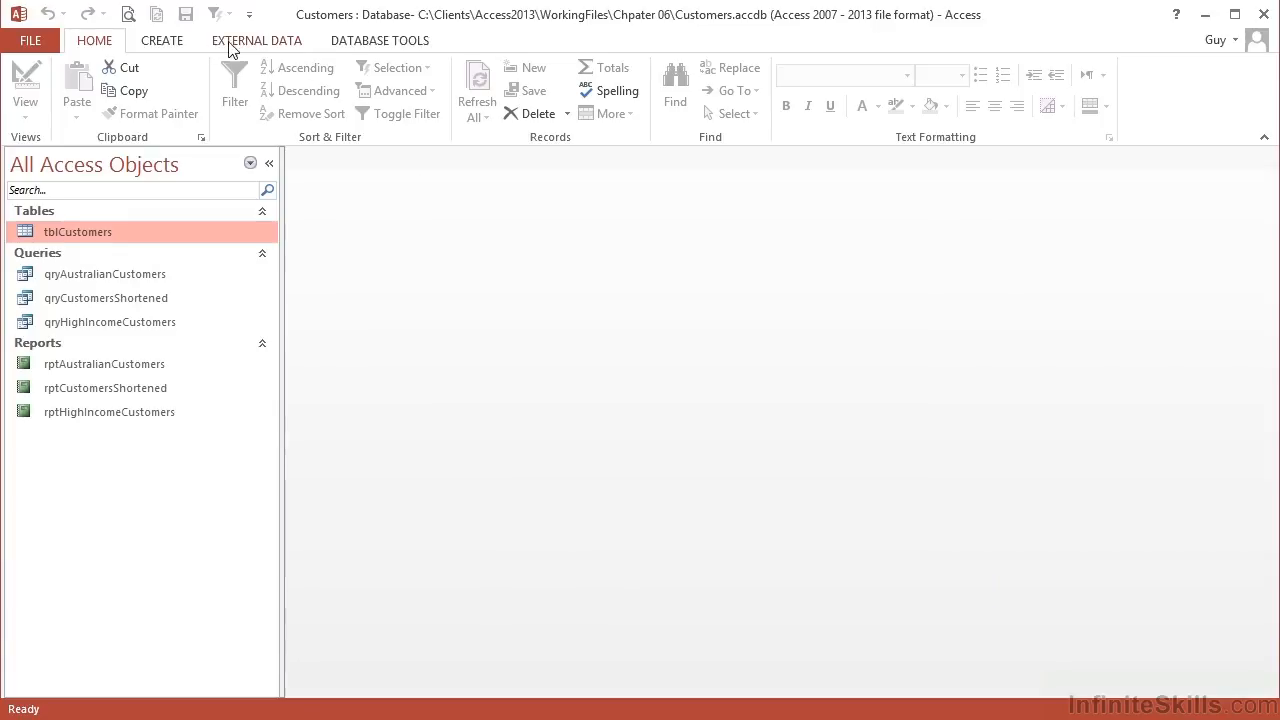
click(189, 42)
click(745, 64)
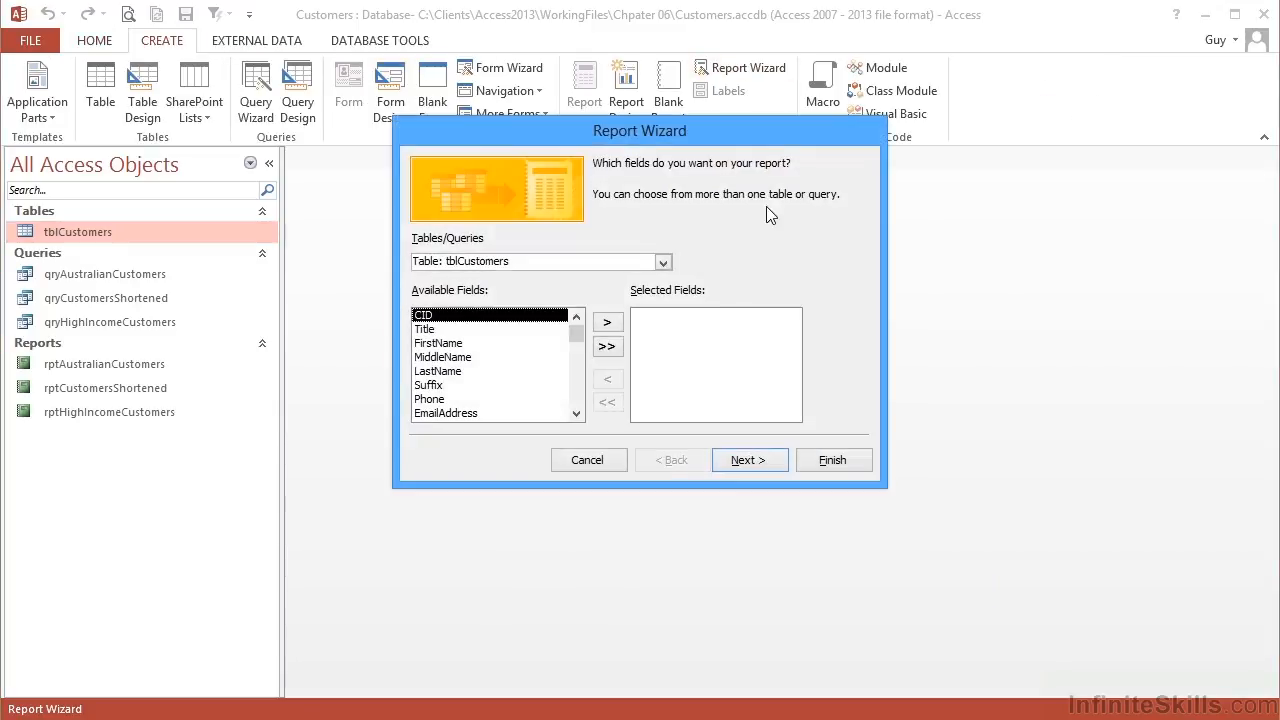
click(663, 262)
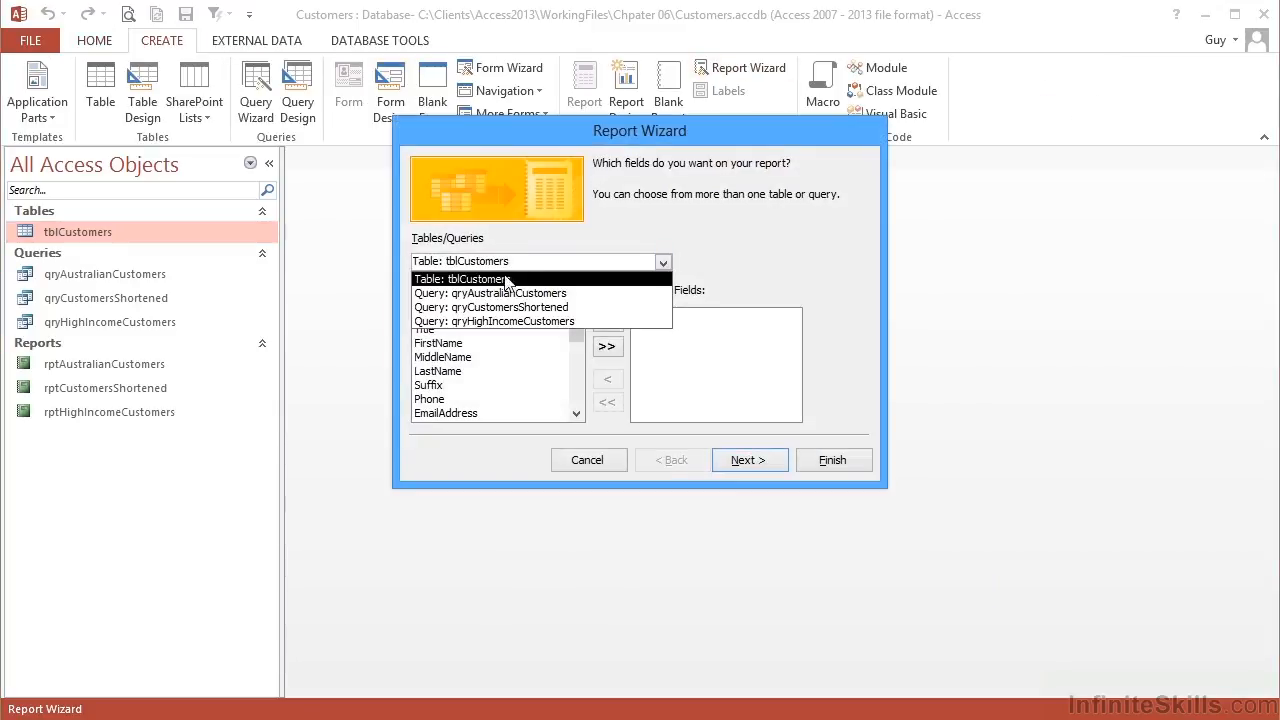
click(540, 321)
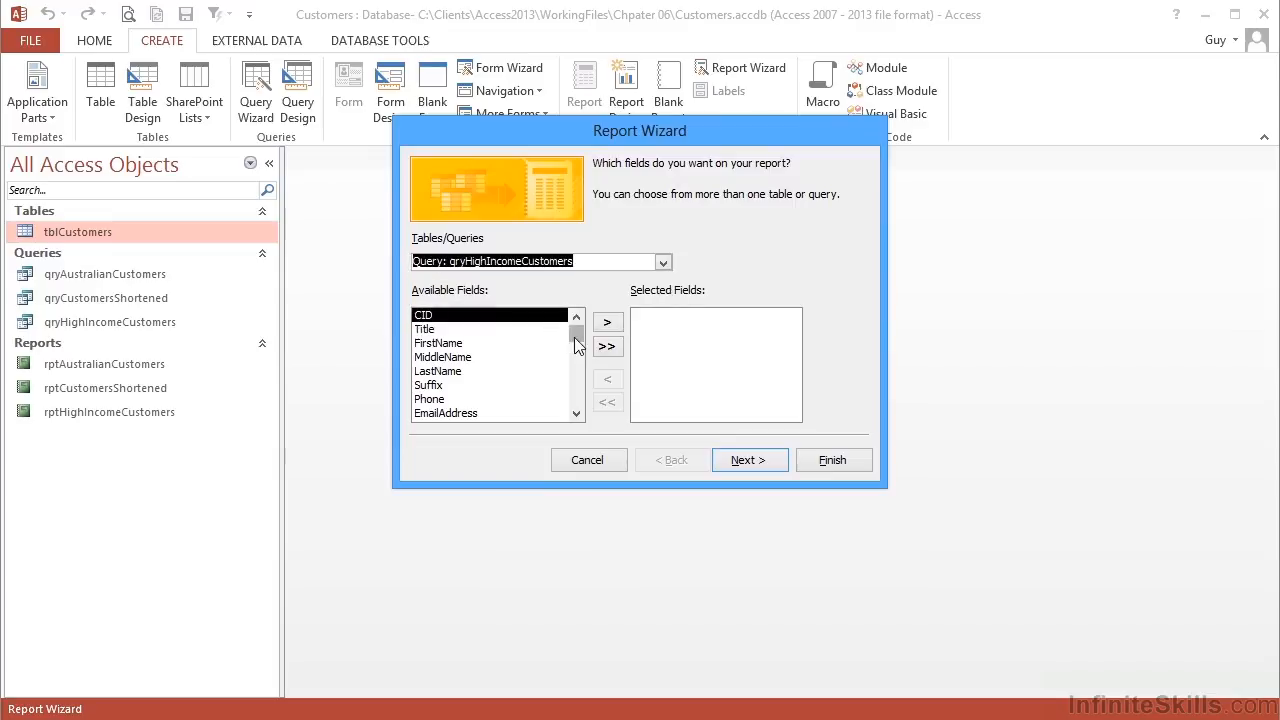
Add the FirstName, MiddleName, EmailAddress, TotalPurchaseYTD and CountryRegionName fields to the report.
double_click(514, 343)
double_click(491, 344)
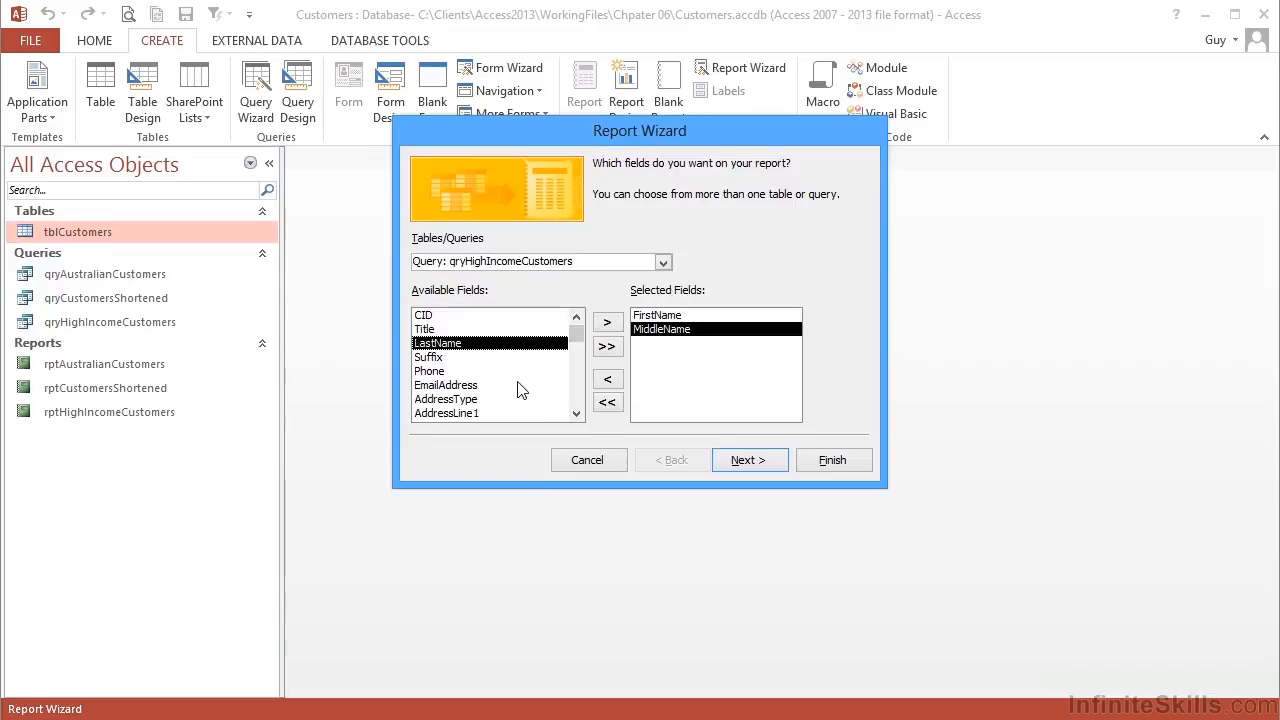
double_click(509, 385)
scroll(538, 398, down, 3)
double_click(524, 386)
scroll(529, 399, down, 2)
scroll(529, 399, up, 1)
double_click(511, 345)
click(745, 460)
click(480, 288)
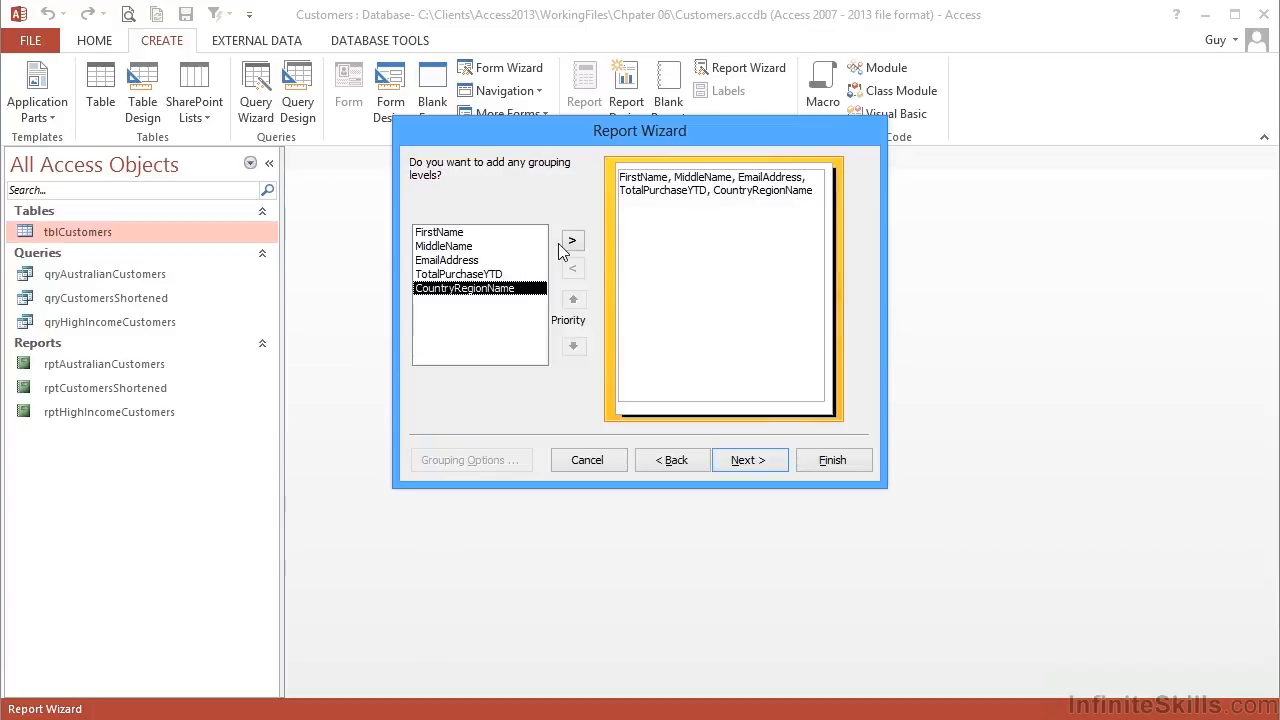
click(572, 240)
click(765, 460)
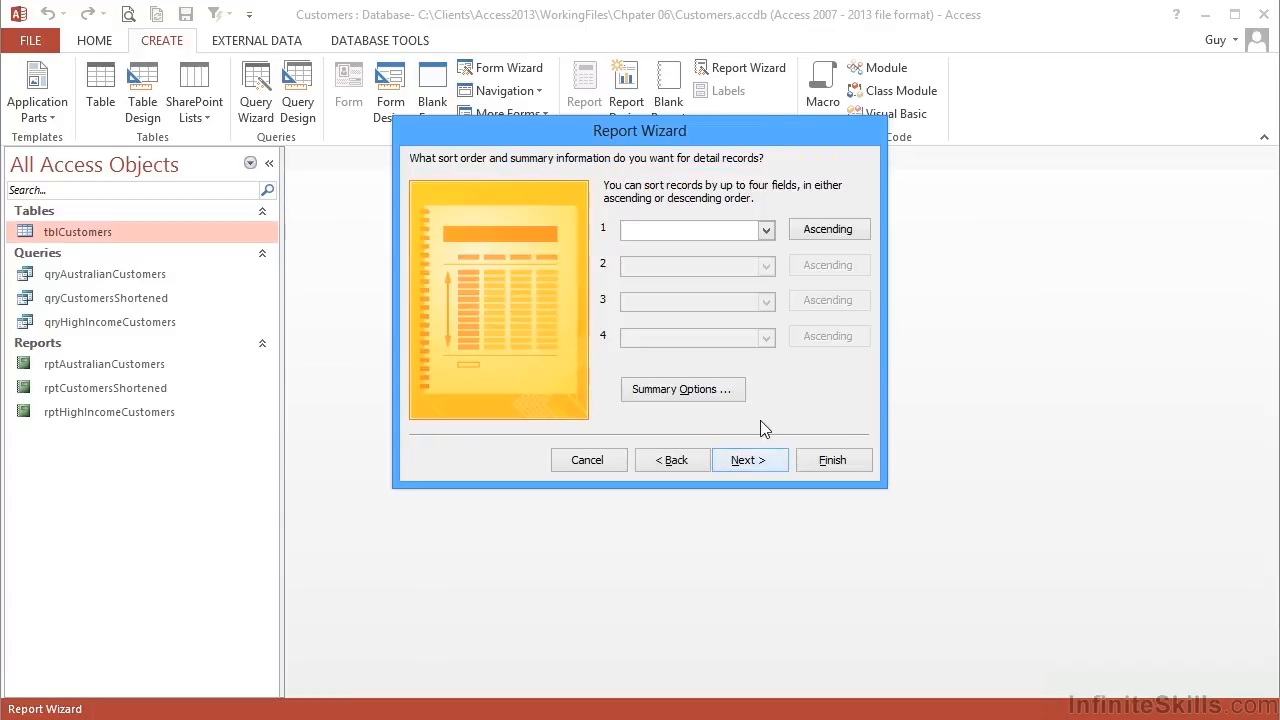
click(768, 233)
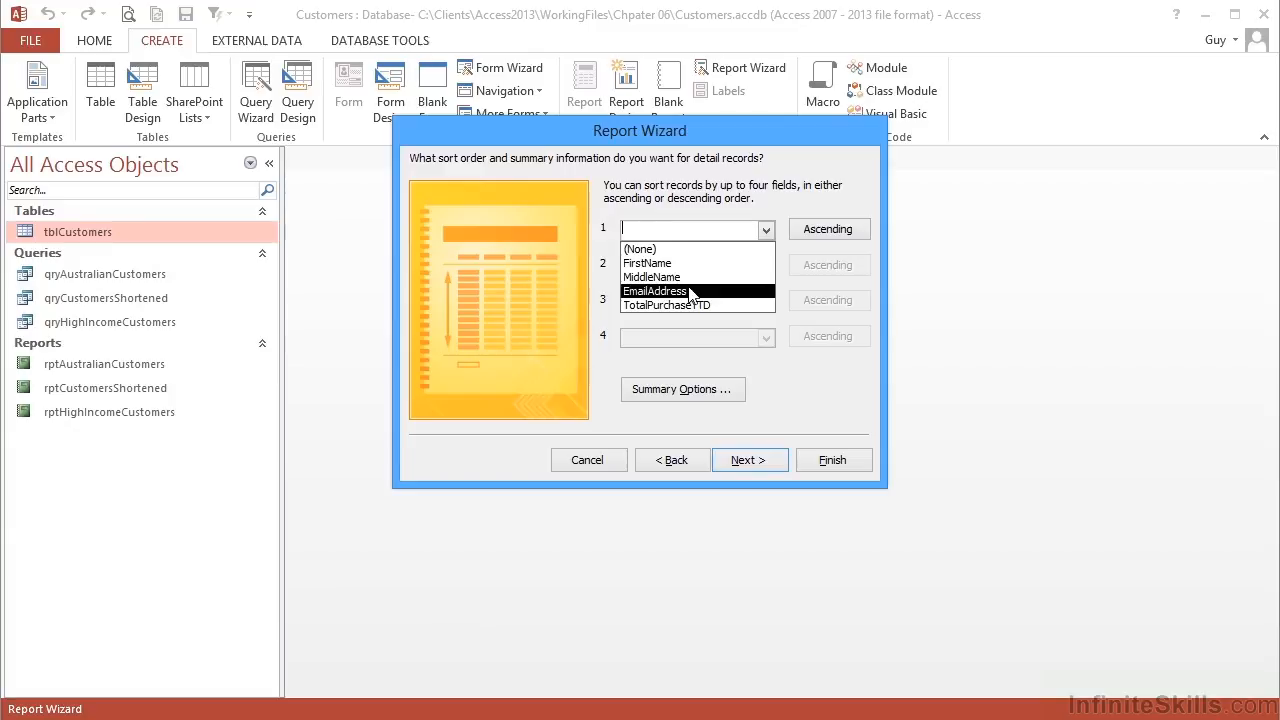
click(681, 460)
click(681, 460)
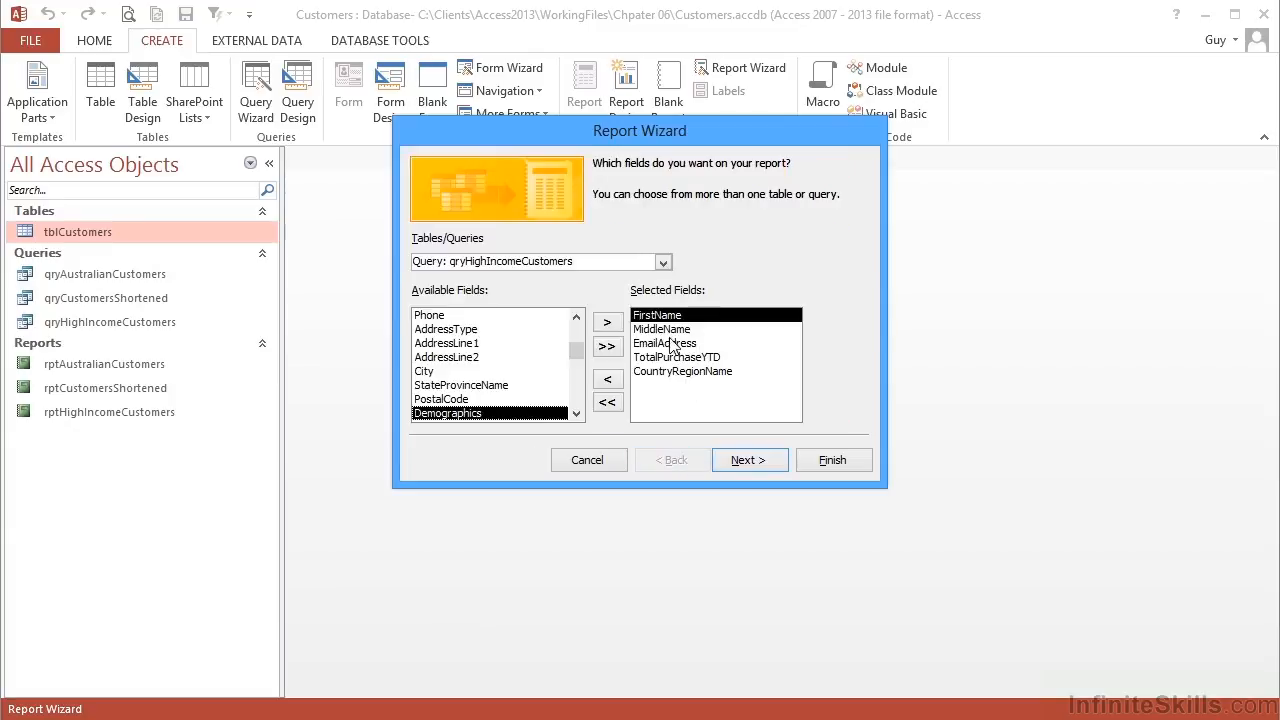
Remove MiddleName from the selected fields, add LastName instead, and continue to the grouping levels.
double_click(666, 331)
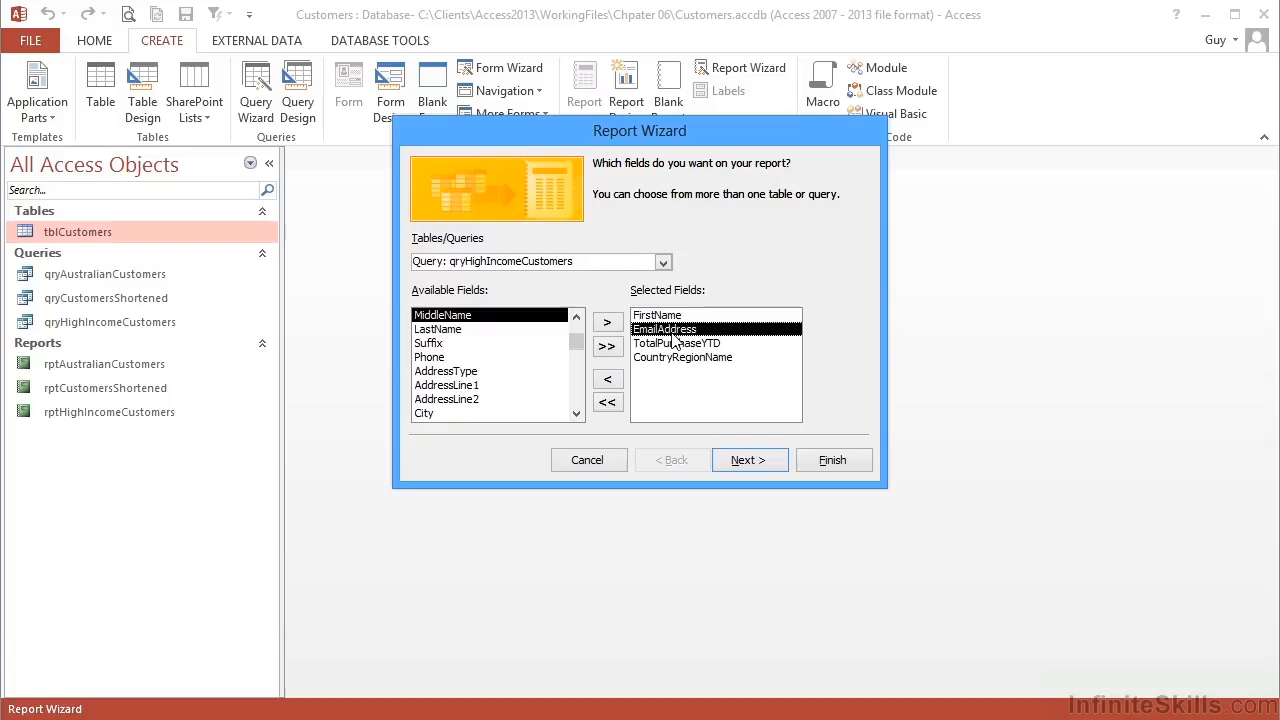
double_click(502, 331)
click(743, 461)
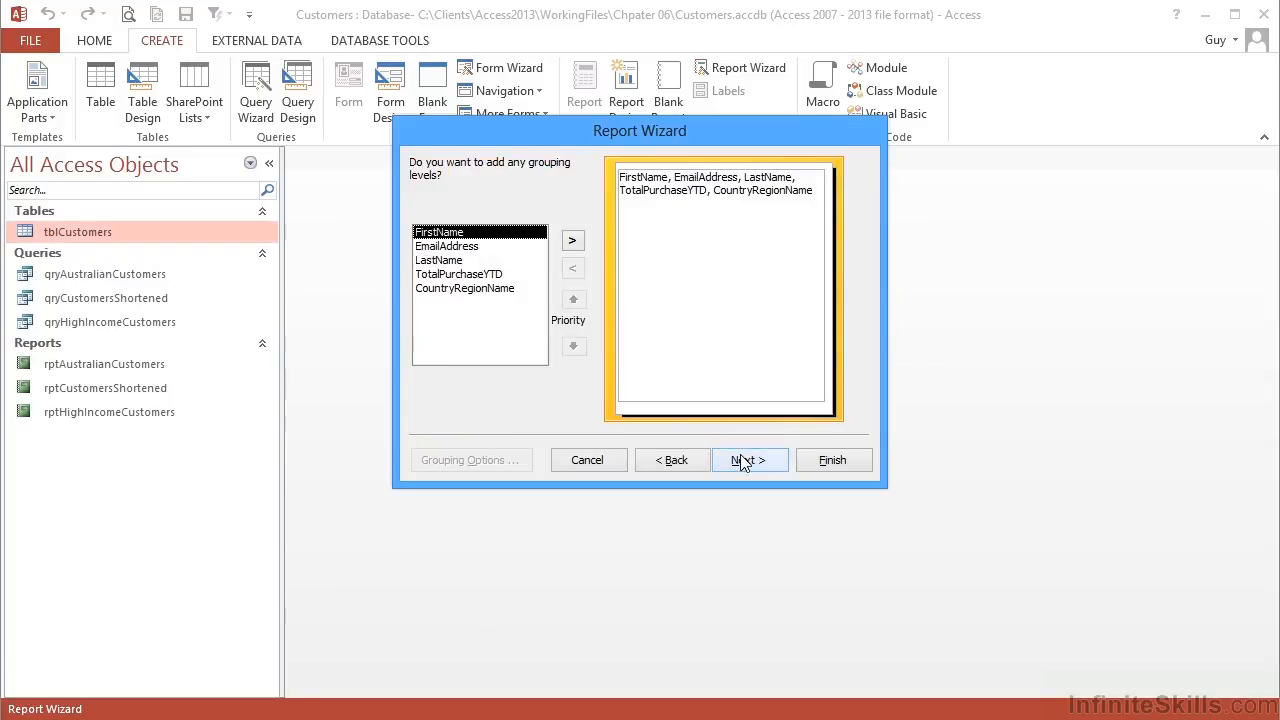
Group the report by CountryRegionName and continue to the sort and summary options.
click(492, 289)
click(566, 243)
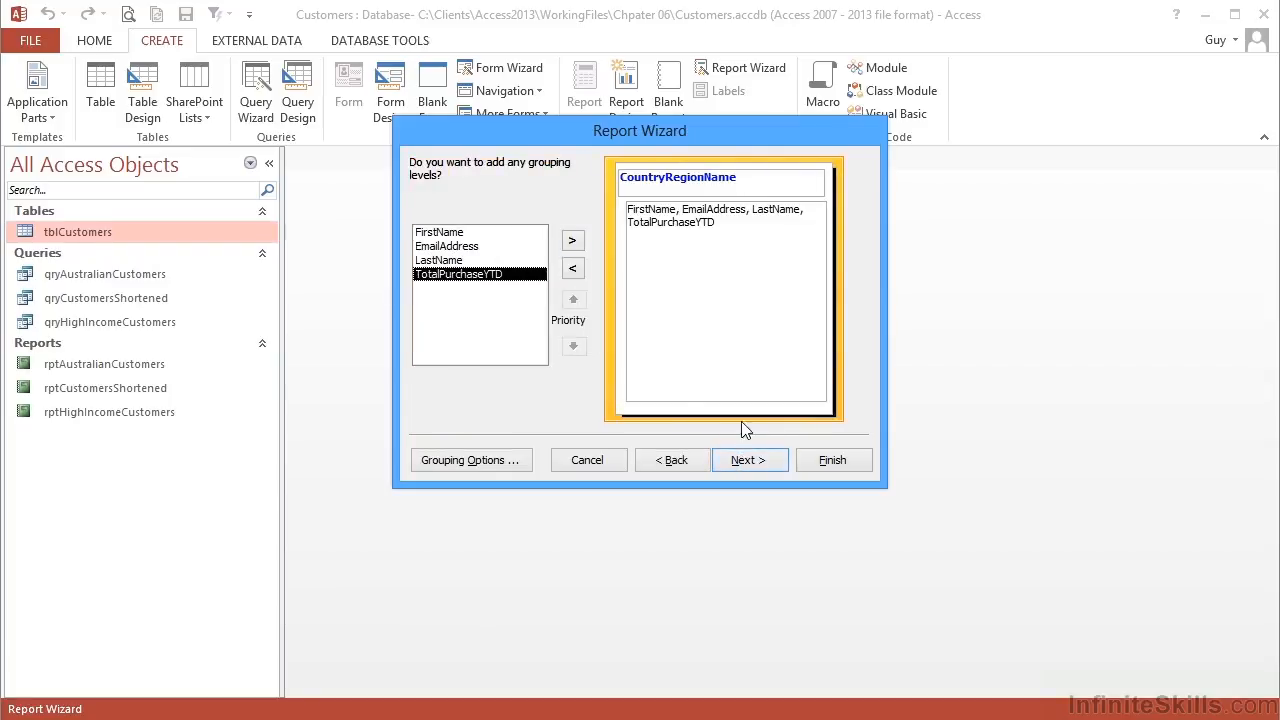
click(748, 462)
Sort the detail records by LastName and then by FirstName, both ascending.
click(766, 229)
click(745, 296)
click(765, 265)
click(700, 294)
Add a Sum summary for TotalPurchaseYTD with detail and summary shown, and continue to the layout options.
click(665, 389)
click(581, 223)
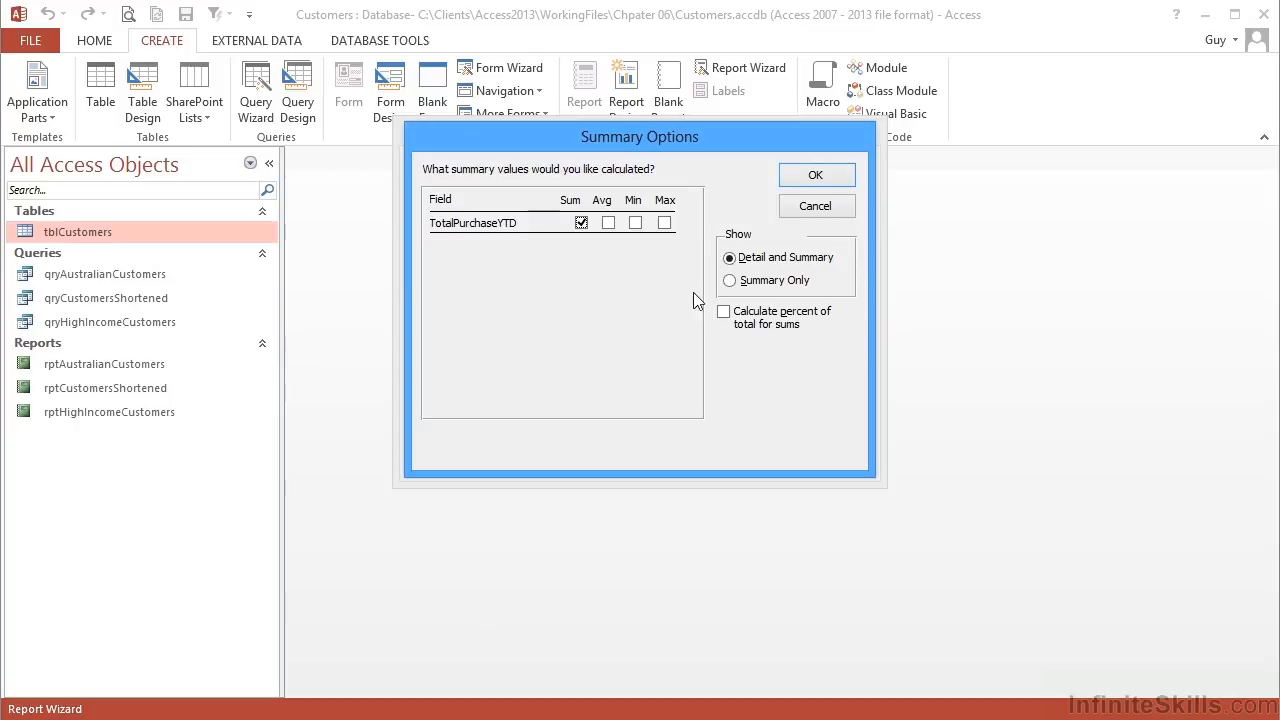
click(815, 175)
click(770, 462)
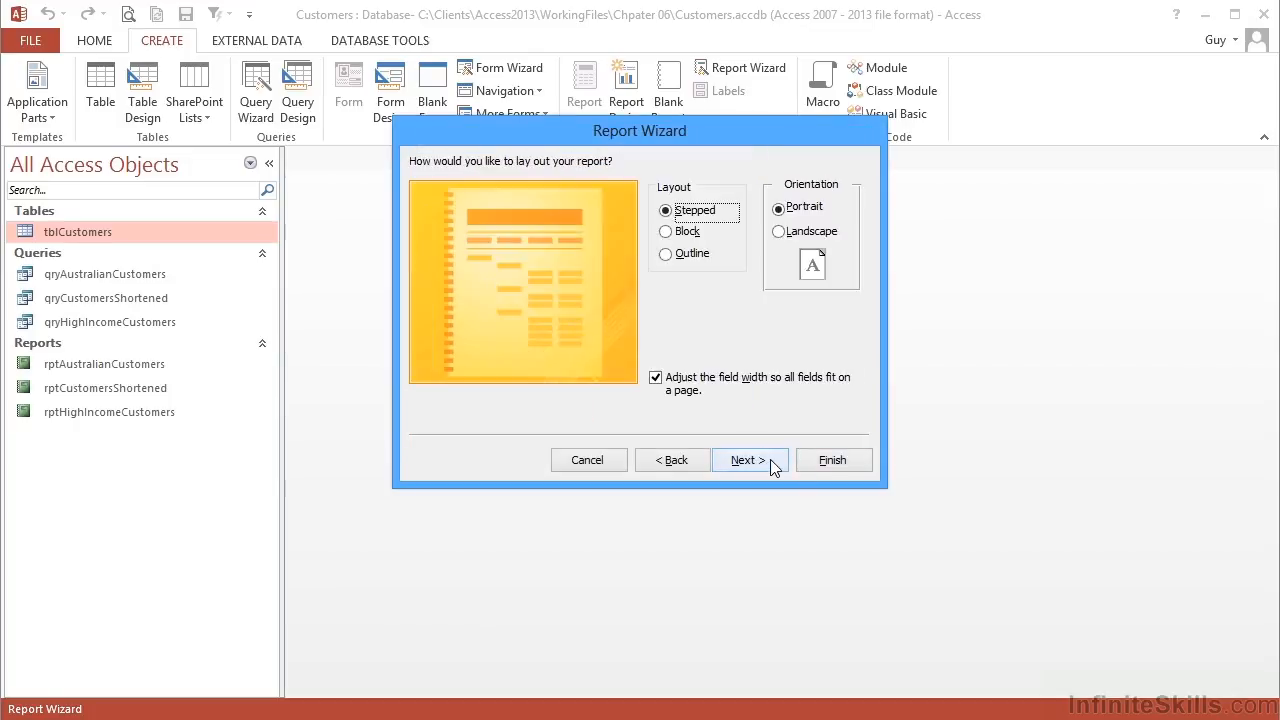
Compare the Block and Outline layouts, choose the Stepped layout, and continue to the report title.
click(667, 232)
click(666, 253)
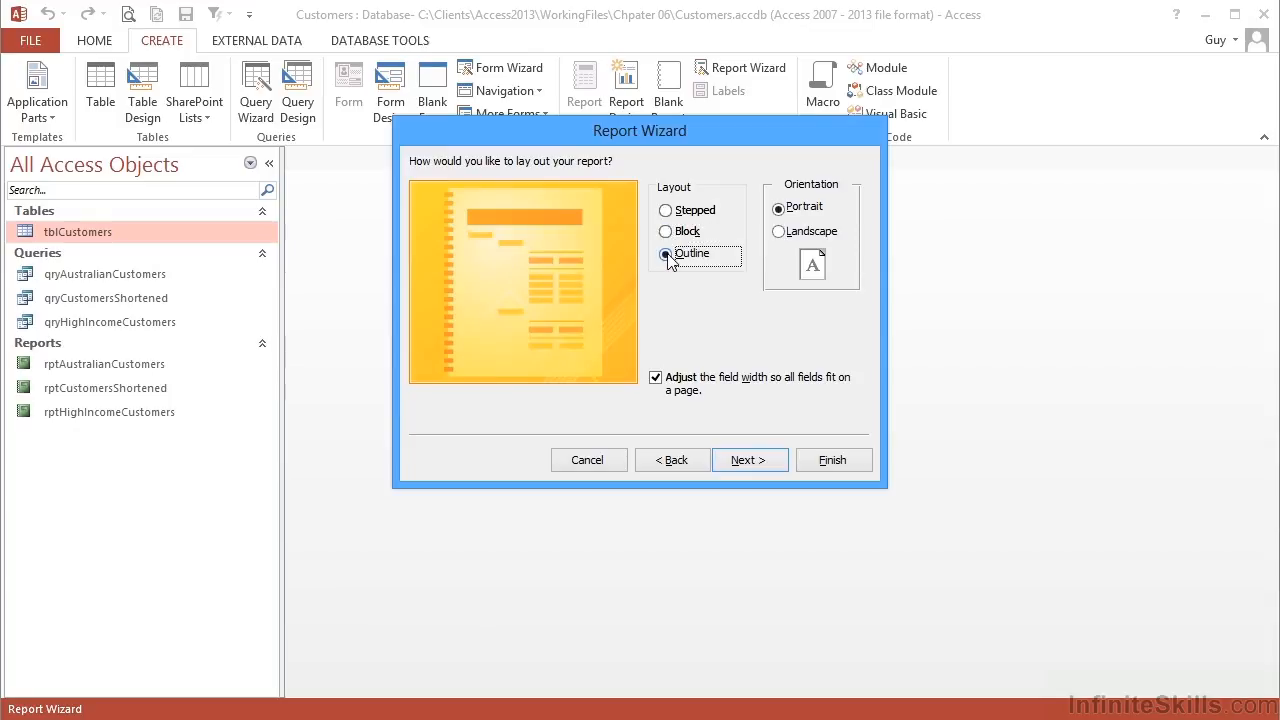
click(667, 211)
click(748, 462)
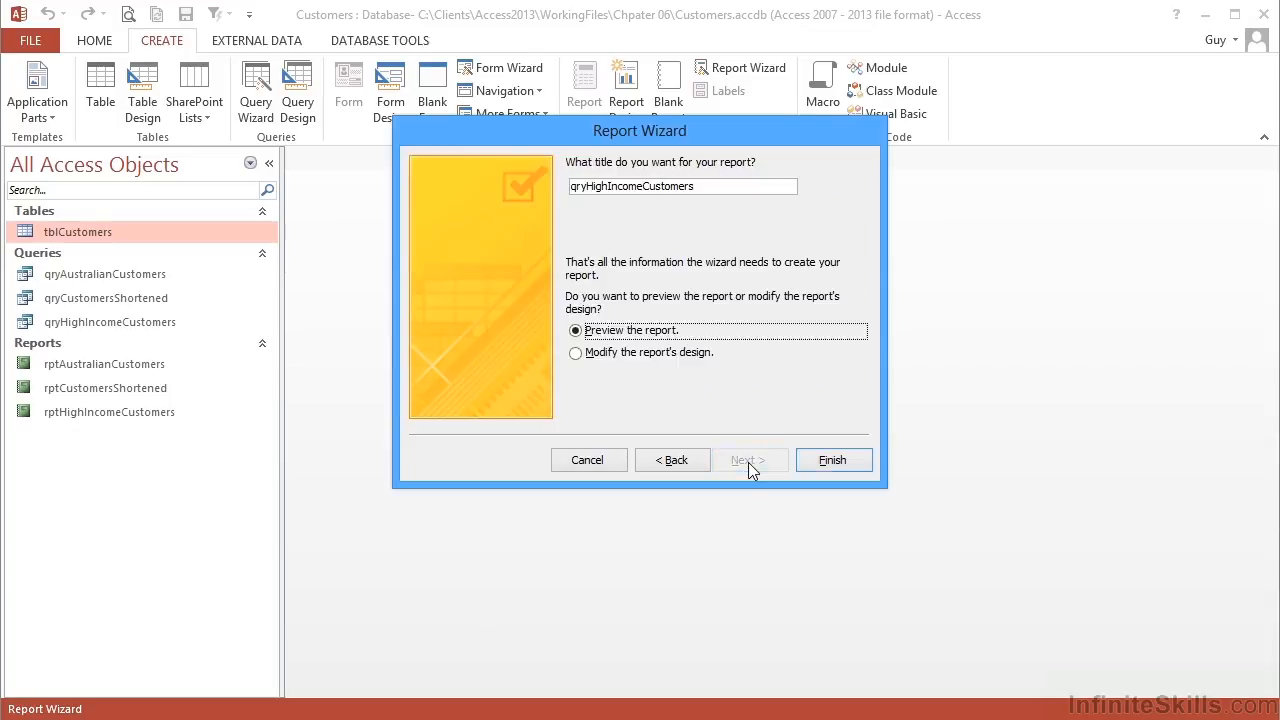
Title the report rptHighIncomeCustomersv2 and finish the wizard with a preview of the report.
drag(585, 186, 489, 192)
text(rpt)
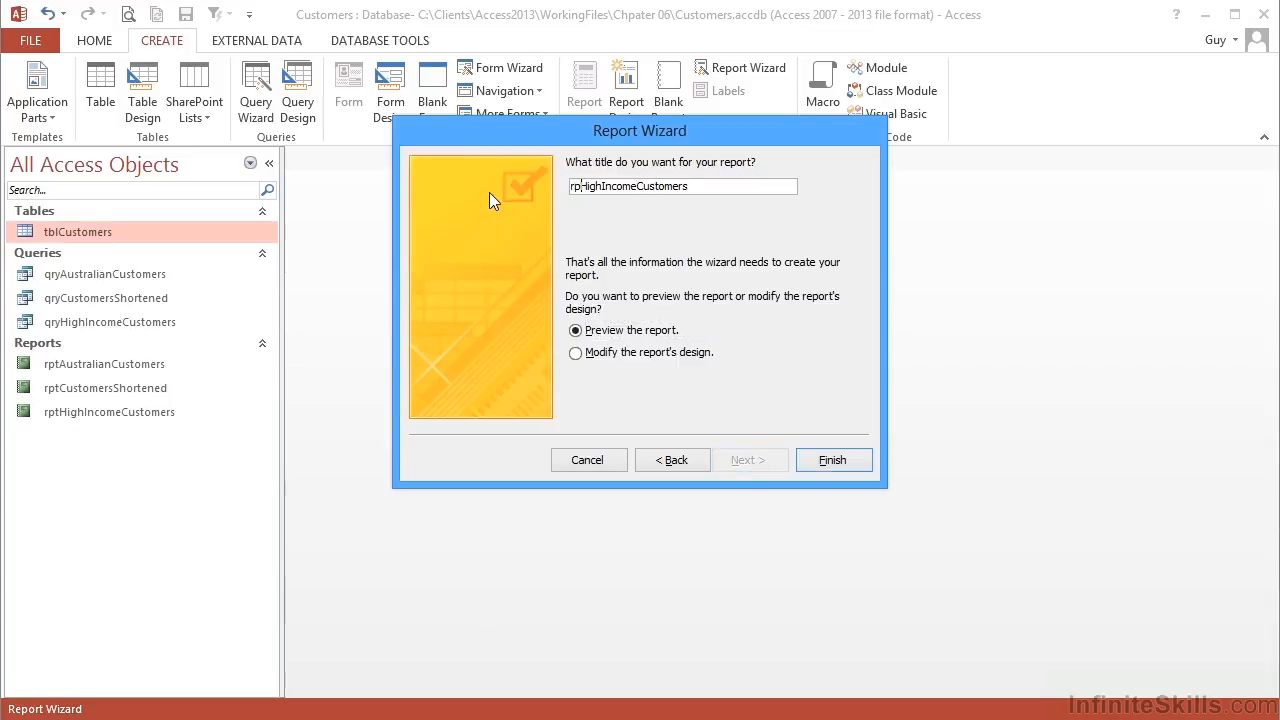
click(701, 186)
text(v2)
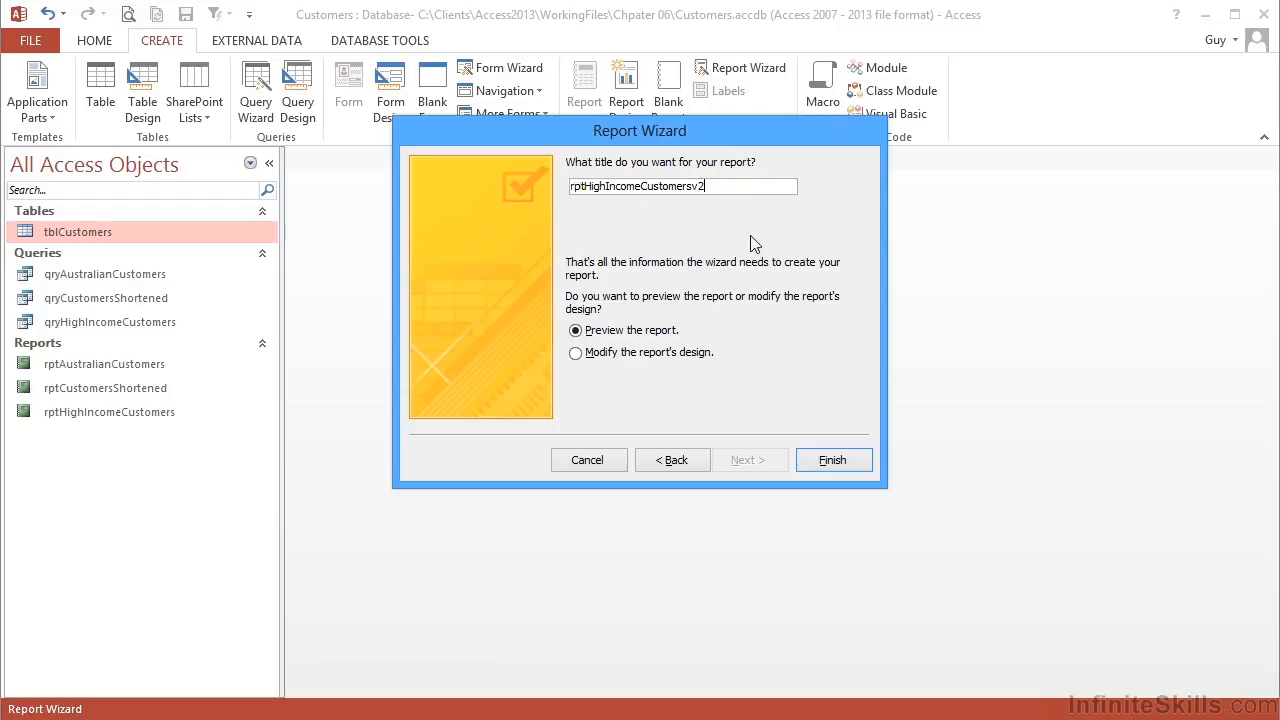
click(845, 468)
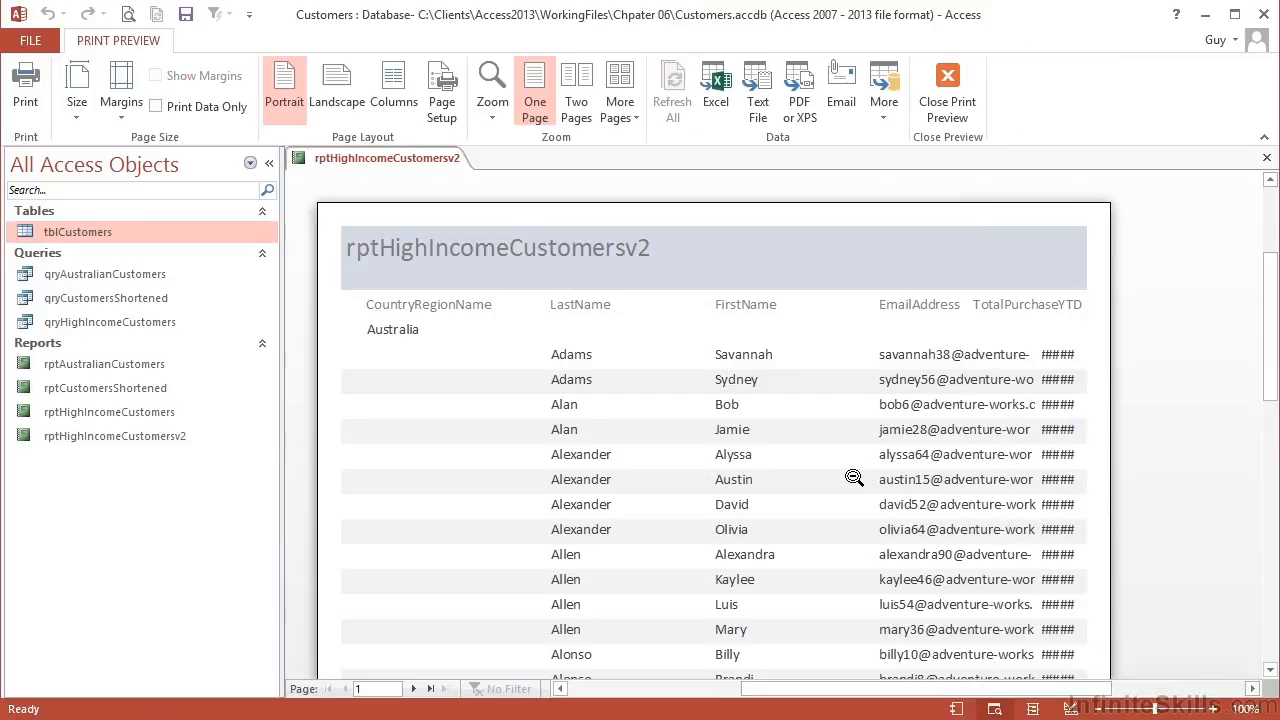